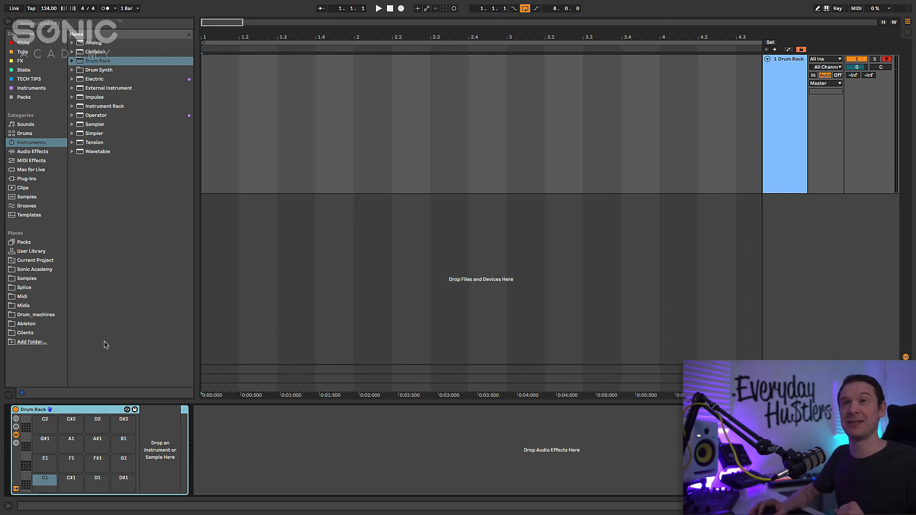
Step: Audition the kicks in the Roland TR-909 folder of the TECH TIPS collection and load TR-909Kick 03 onto pad C1
click(45, 80)
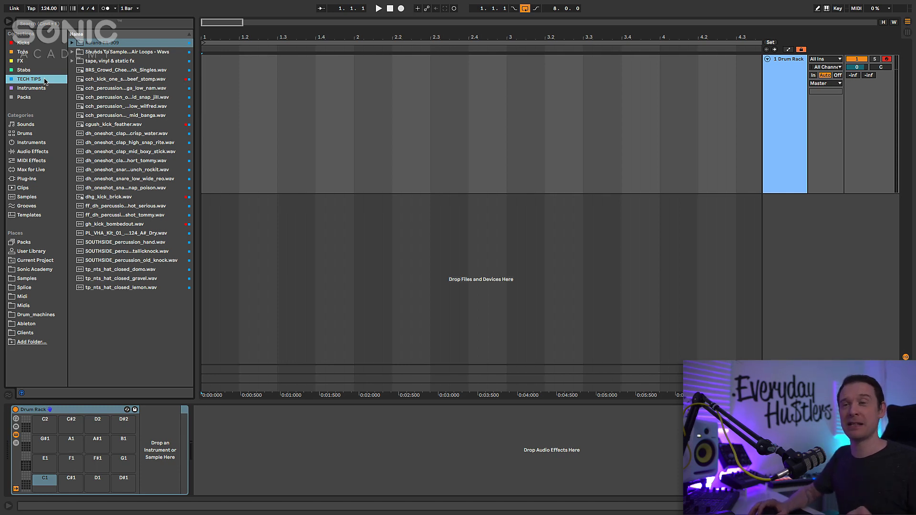
click(73, 43)
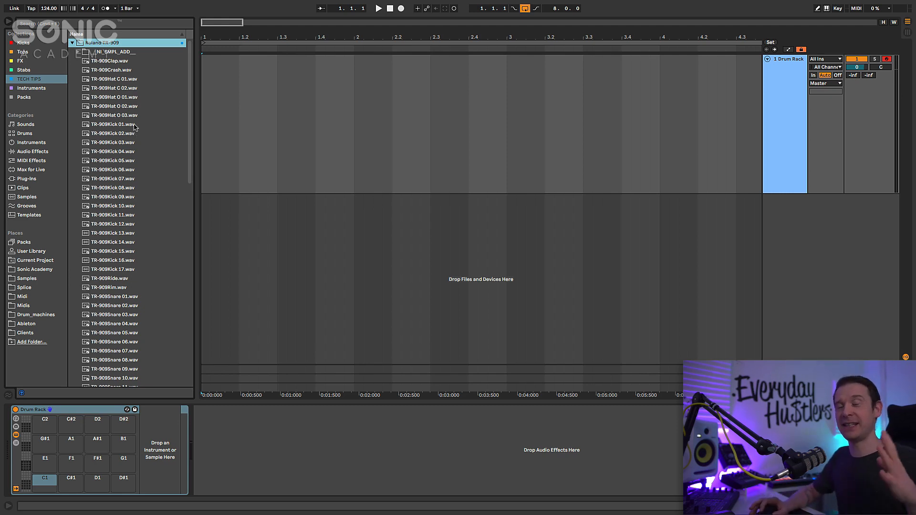
click(134, 125)
key(Down)
key(Down)
key(Down)
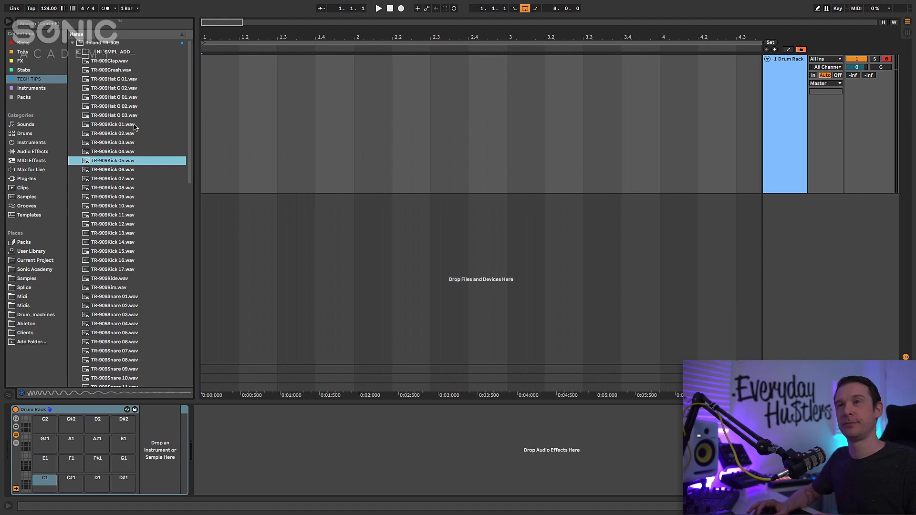
click(123, 142)
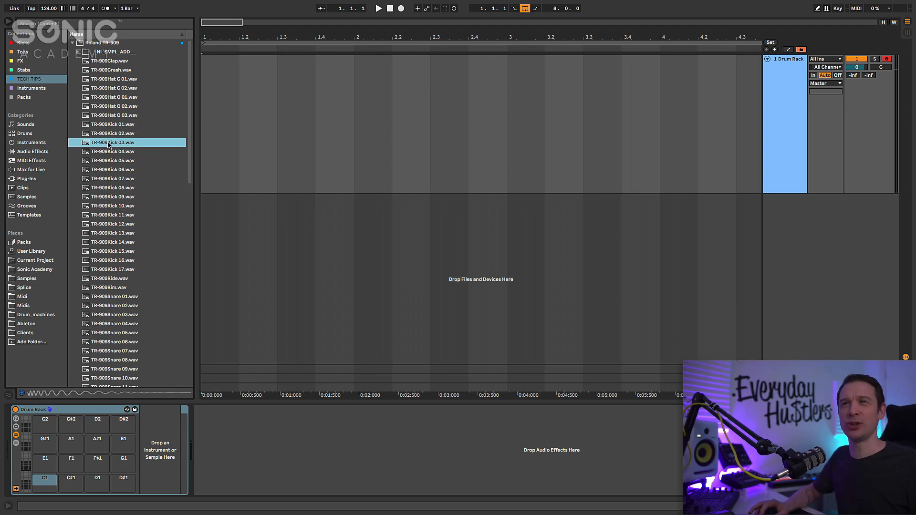
drag(108, 162, 45, 481)
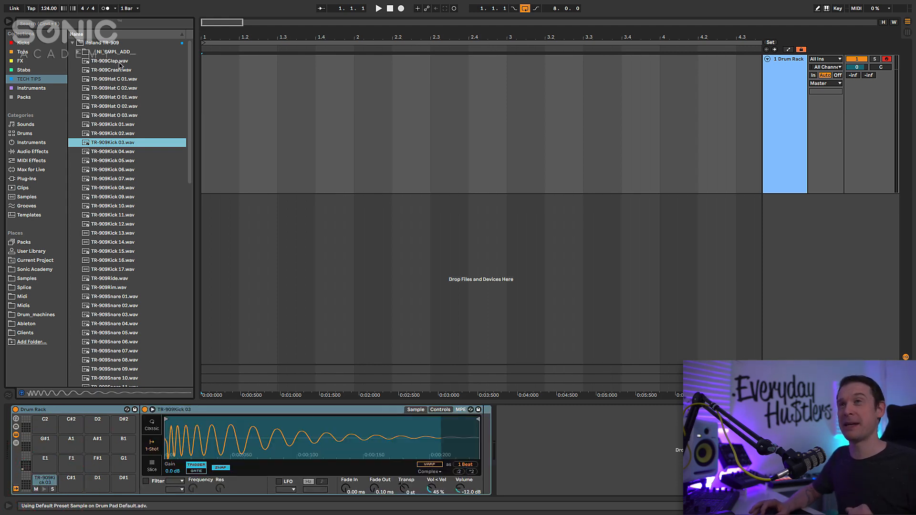
Step: Load TR-909Clap onto drum pad E1, audition the open hats, and load TR-909Hat O 02 onto pad G#1
drag(119, 62, 46, 465)
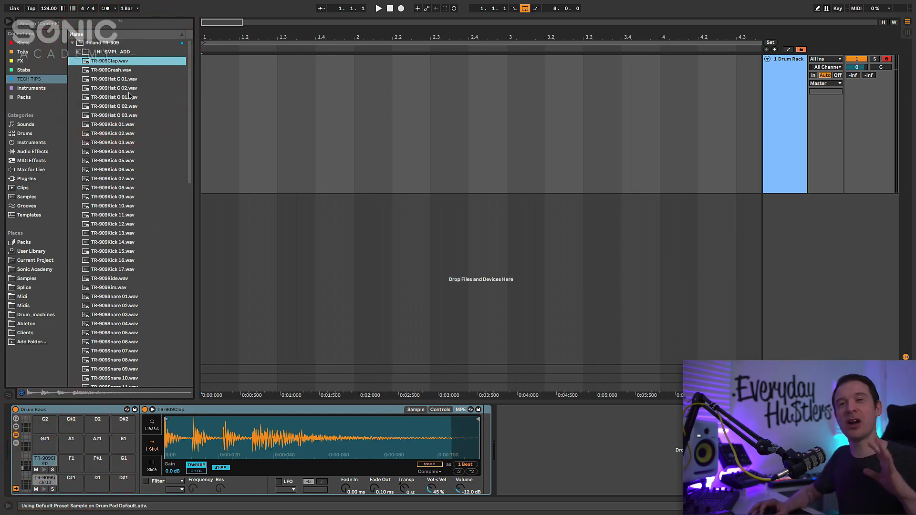
click(129, 99)
key(Up)
key(Down)
key(Down)
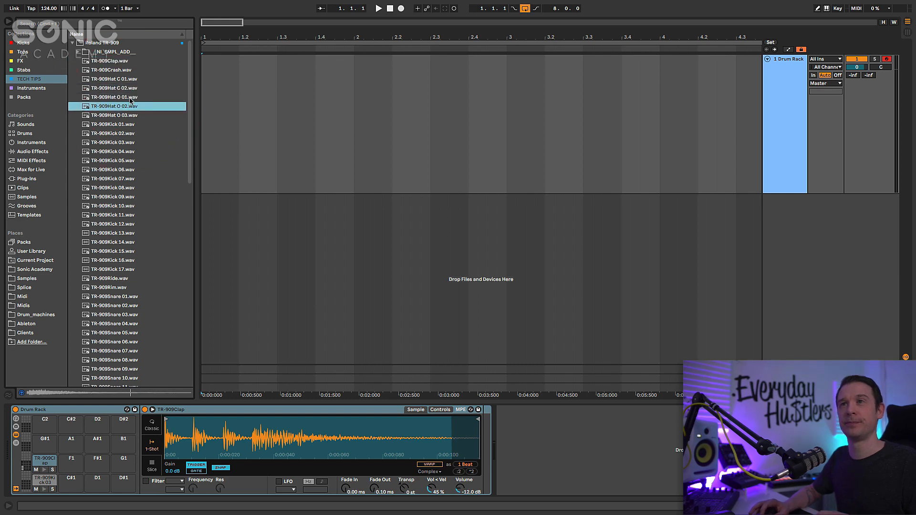
key(Down)
key(Up)
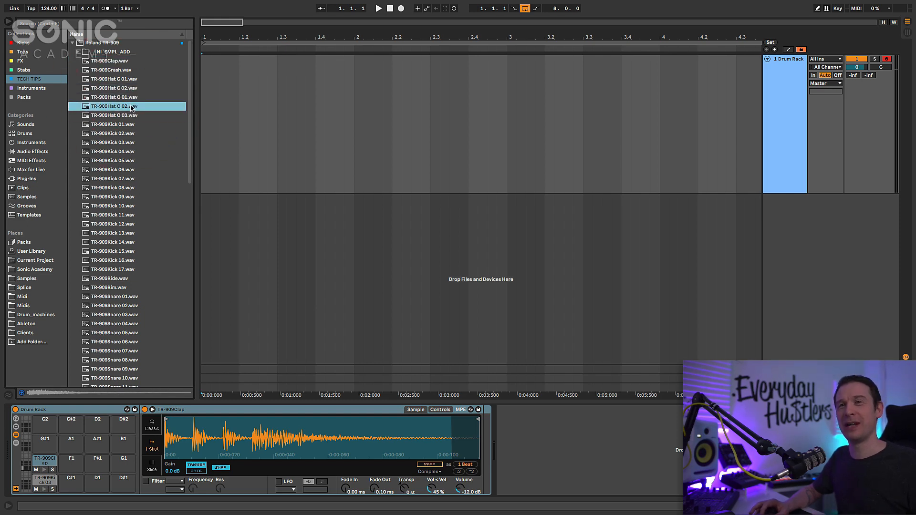
drag(80, 341, 47, 443)
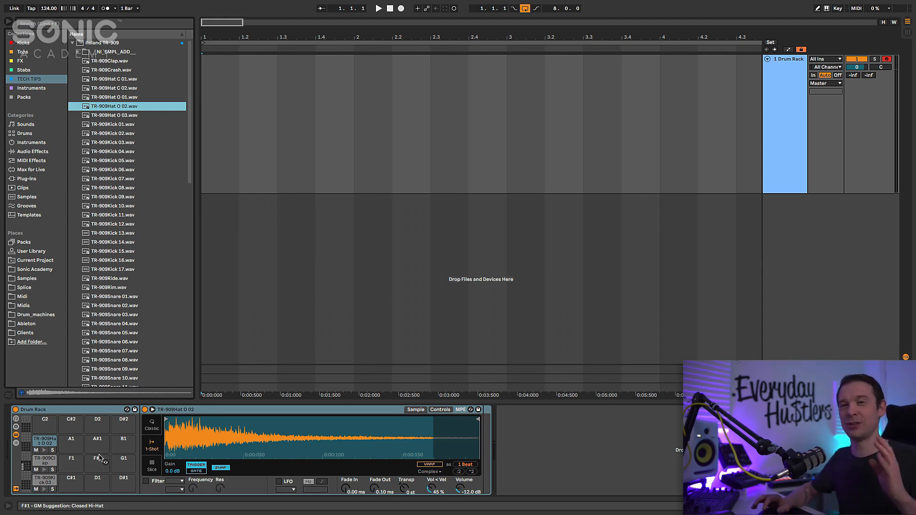
Step: Insert an empty one-bar MIDI clip at bar 1 of the Drum Rack track
click(304, 156)
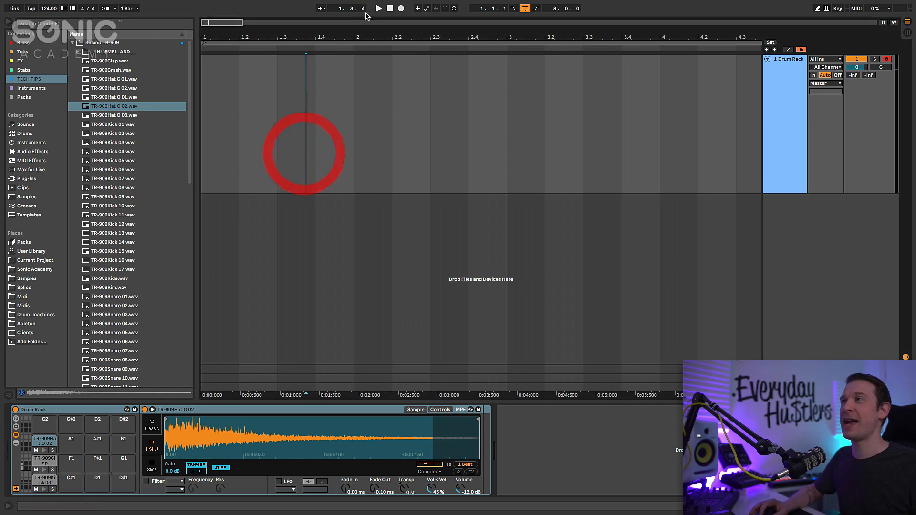
key(minus)
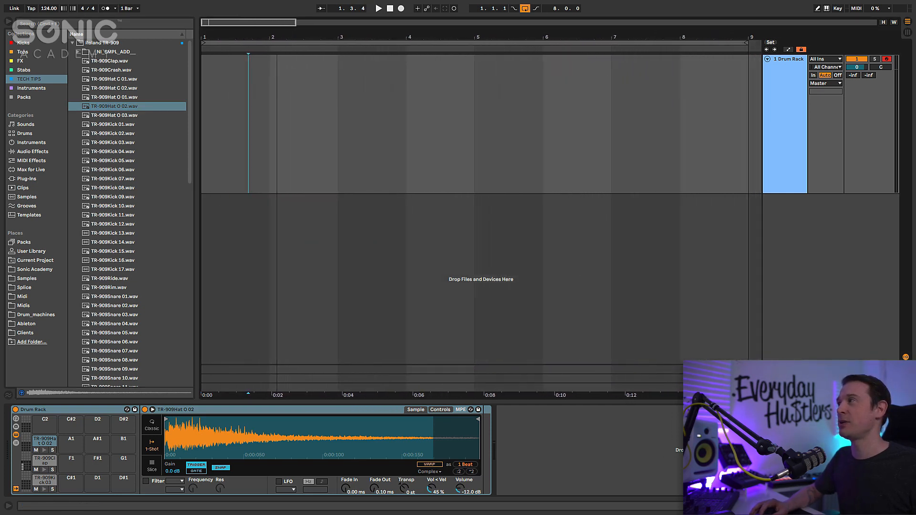
click(301, 86)
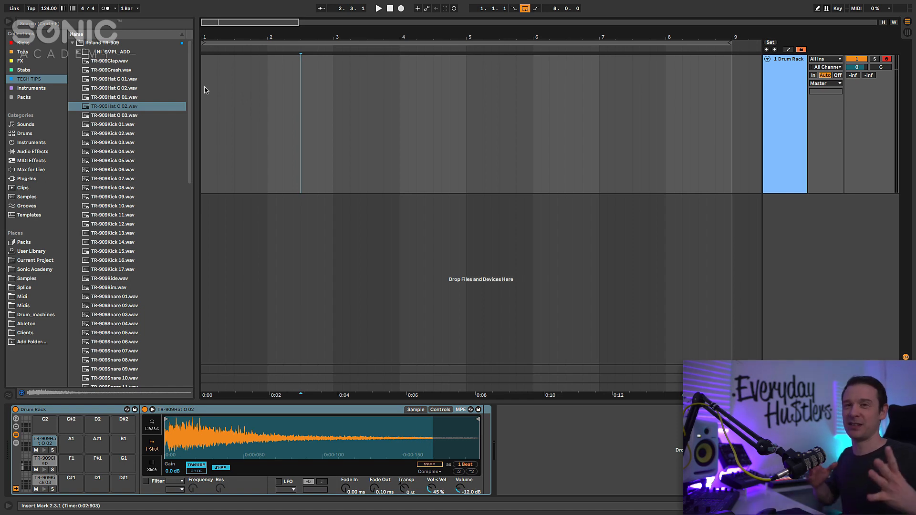
drag(200, 87, 266, 86)
right_click(265, 85)
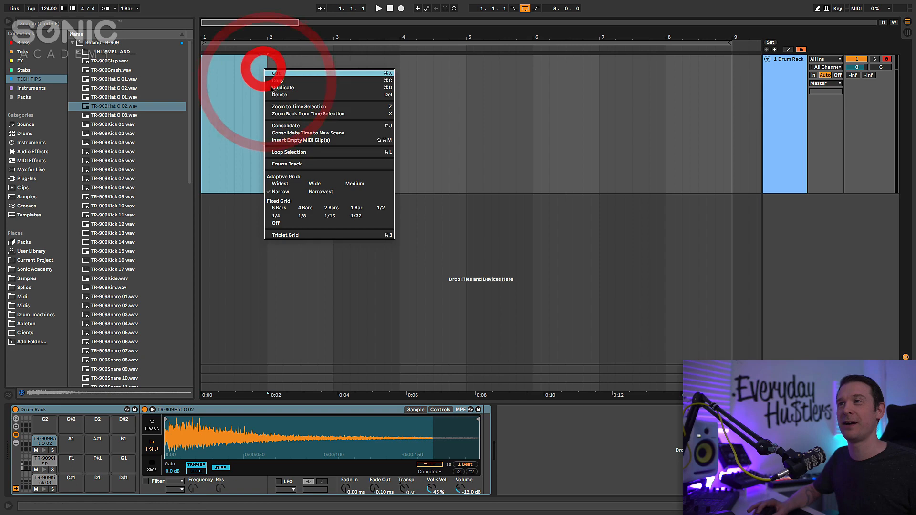
click(308, 140)
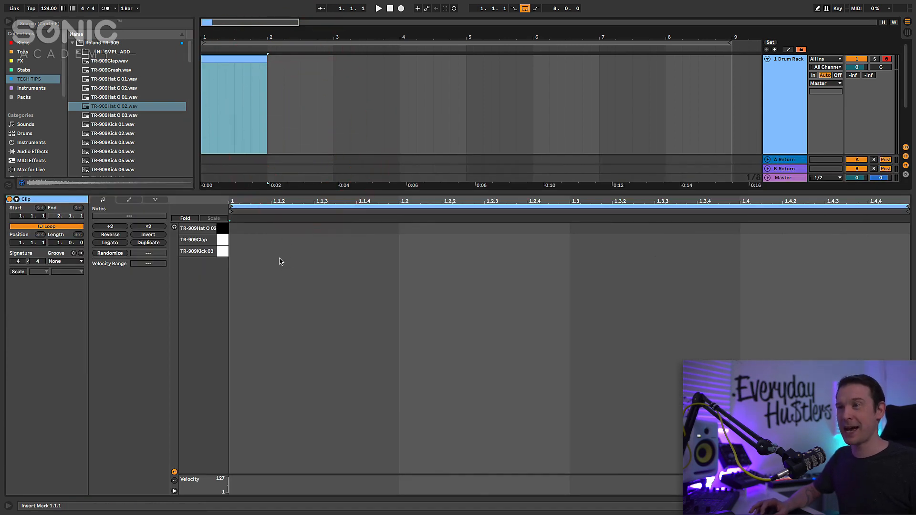
Step: On a 1/16 note grid, place TR-909Kick 03 notes on all four beats of the bar
right_click(324, 250)
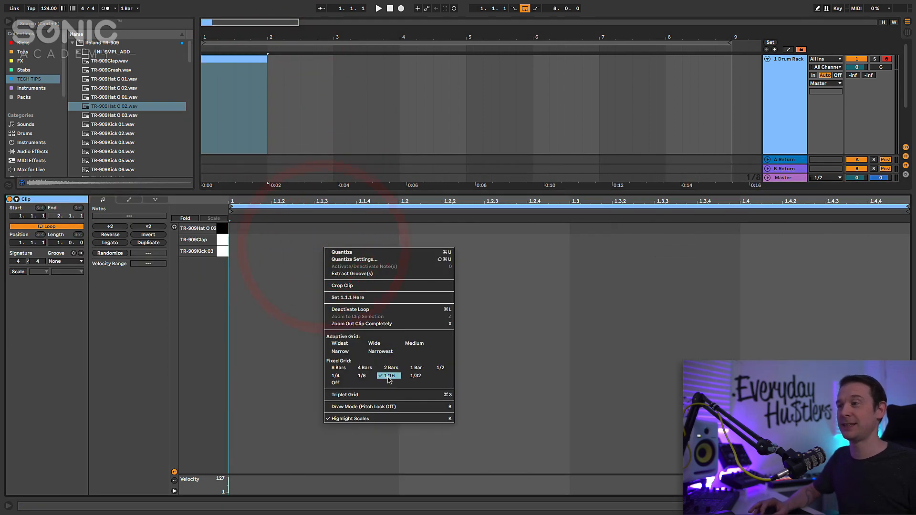
click(262, 286)
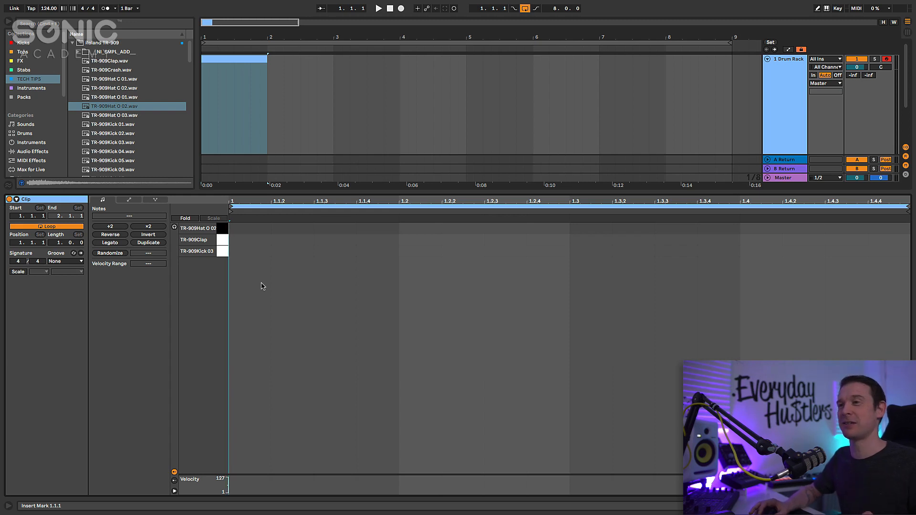
double_click(257, 252)
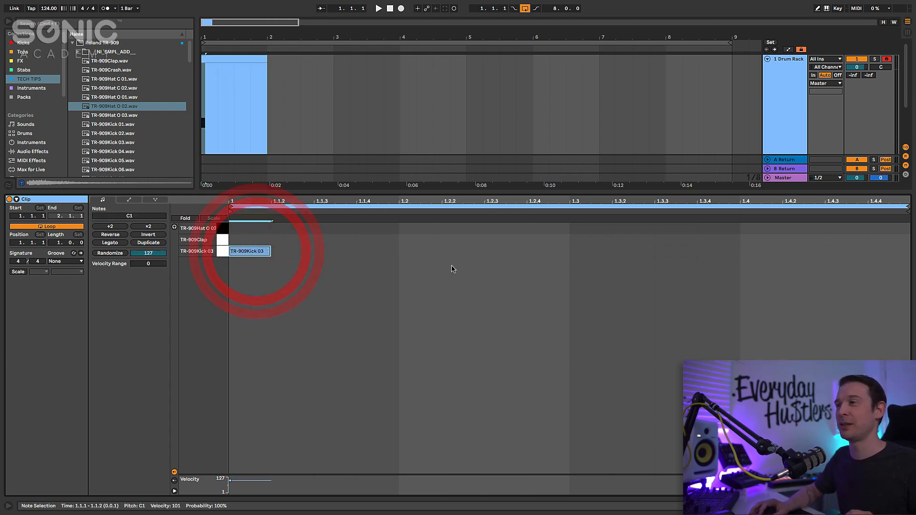
double_click(418, 253)
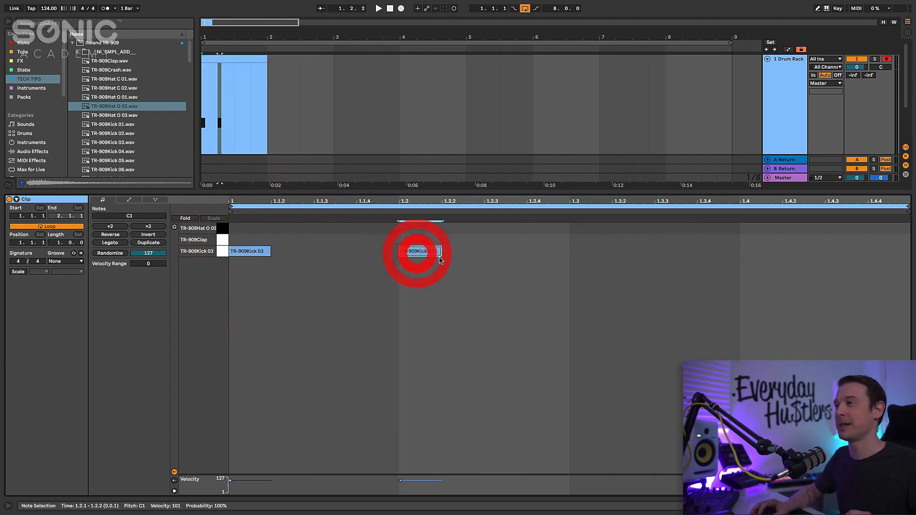
double_click(604, 252)
double_click(763, 256)
Step: Play back the kick pattern and extend the looped clip from bar 1 to the start of bar 9
key(space)
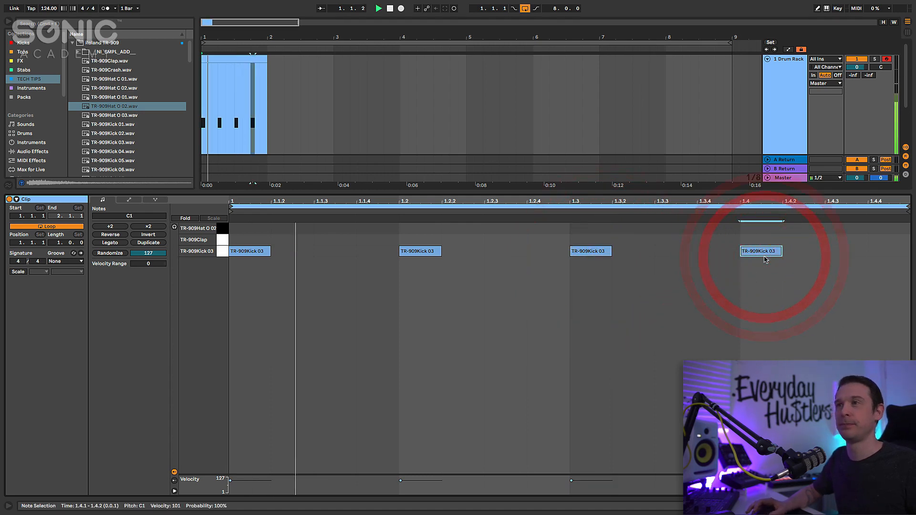
key(space)
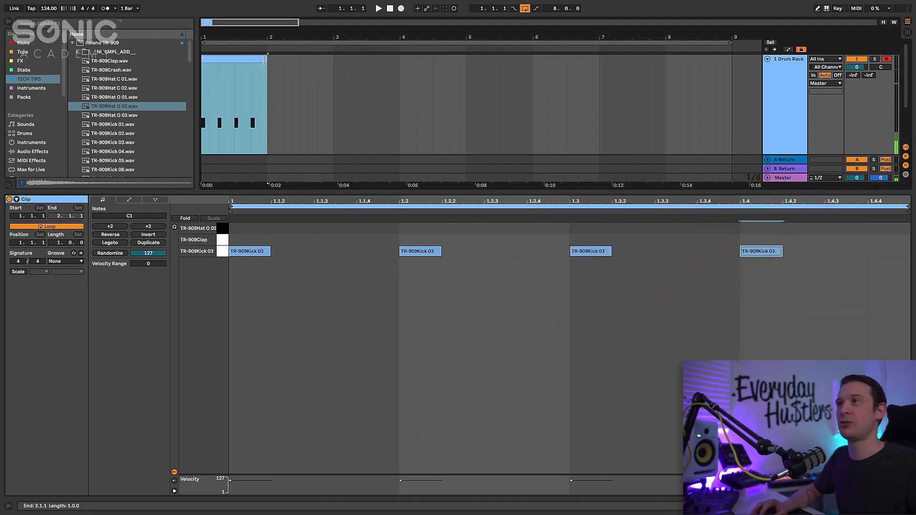
drag(268, 58, 732, 57)
key(space)
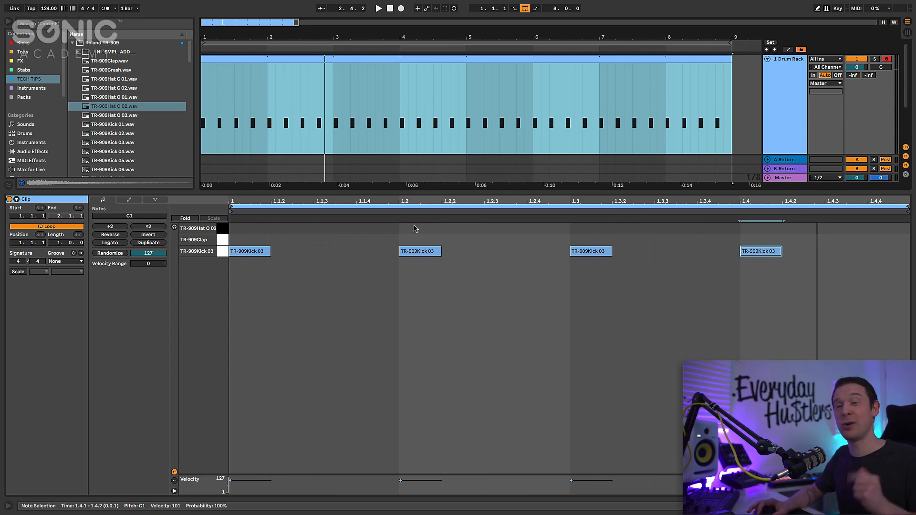
Step: Add TR-909Clap notes on beats 2 and 4 of the bar and play the pattern
click(409, 240)
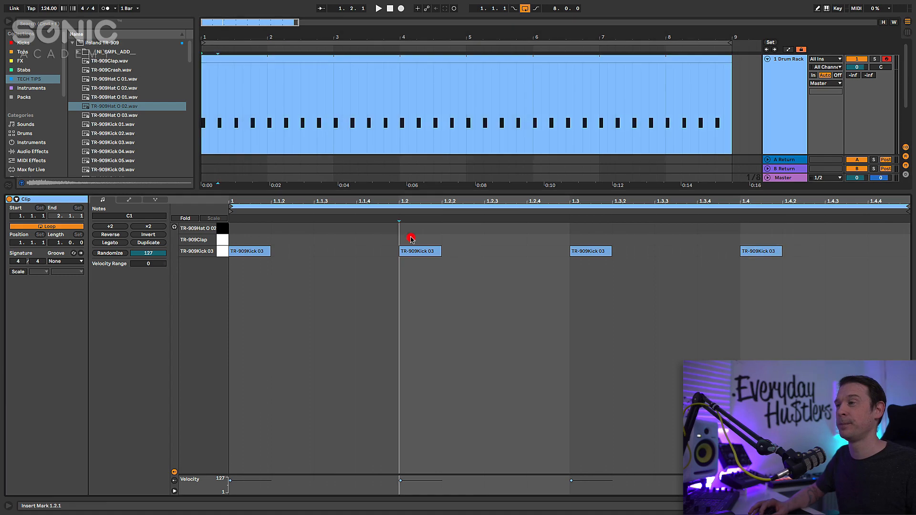
click(763, 240)
key(space)
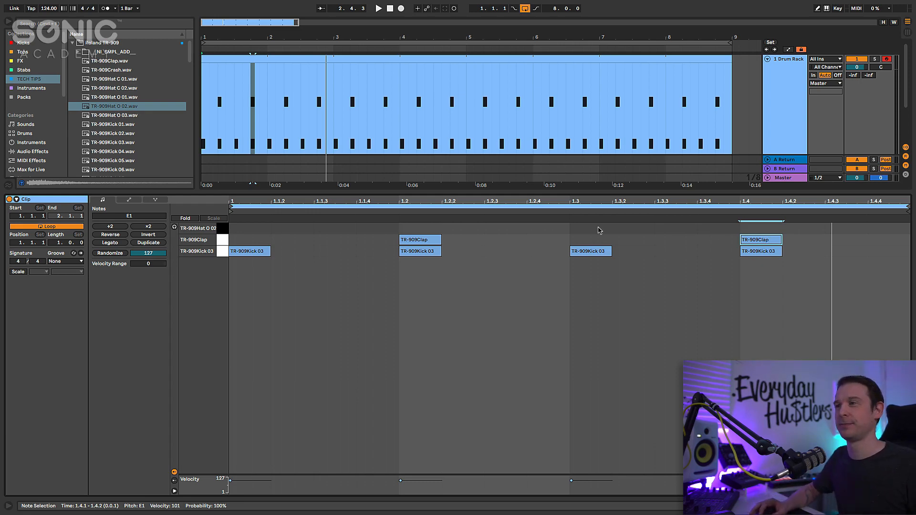
Step: Add TR-909Hat O 02 notes on the four offbeats at 1.1.3, 1.2.3, 1.3.3 and 1.4.3
click(320, 230)
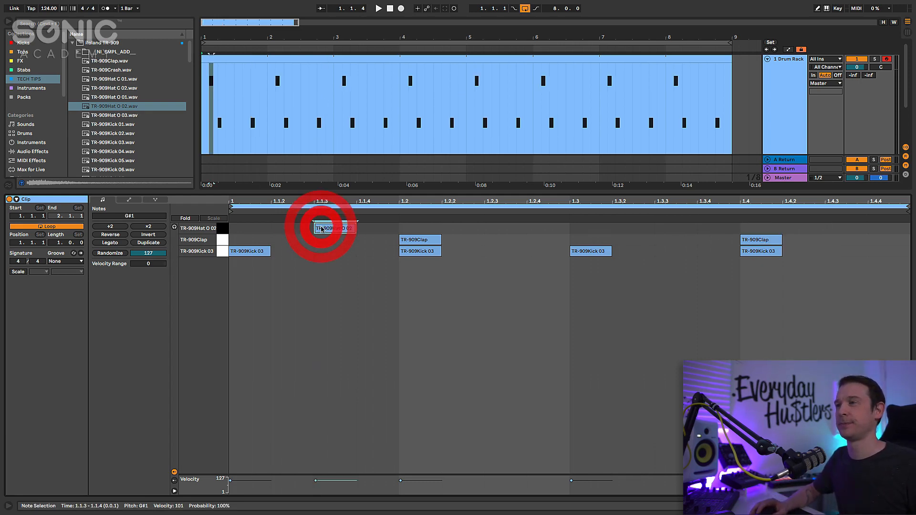
click(503, 229)
key(space)
click(678, 229)
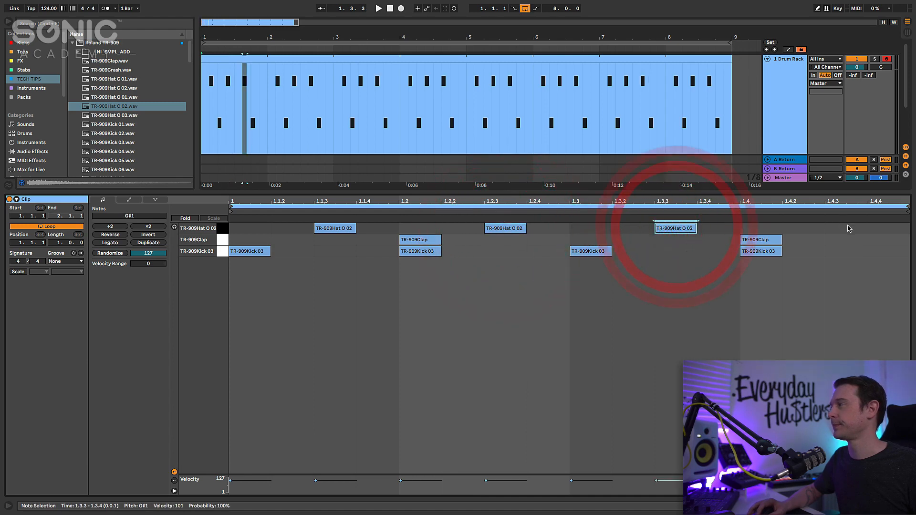
click(847, 229)
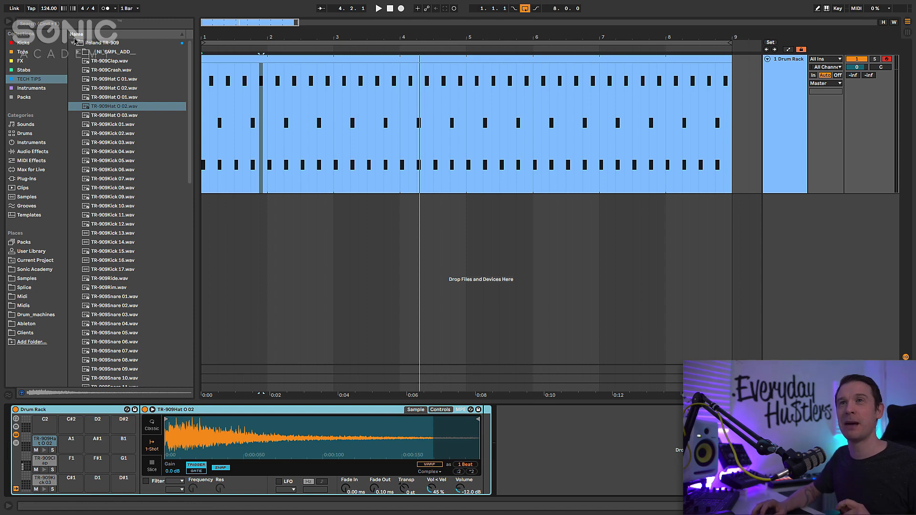
Step: Collapse the Roland TR-909 folder, audition the one-shot claps, and load dh_oneshot_clap_mid_boxy_stick onto pad F1
click(72, 43)
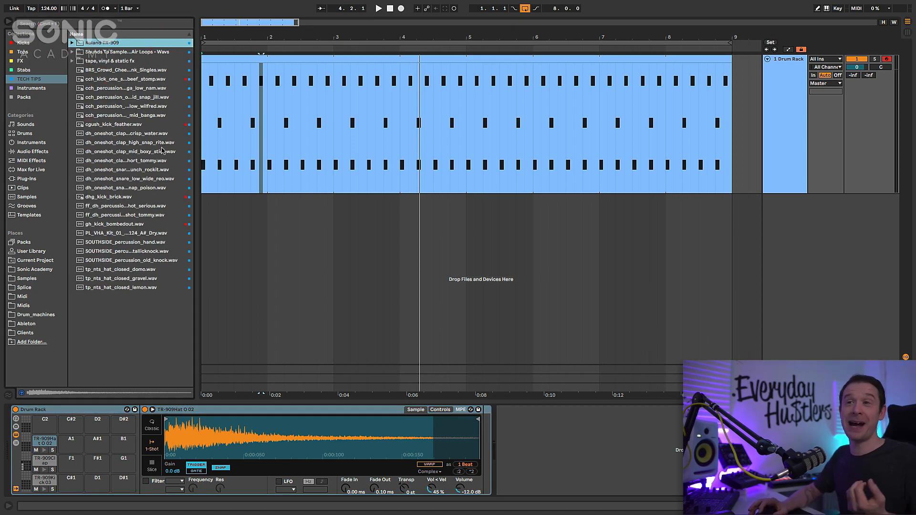
click(164, 134)
key(Down)
key(Down)
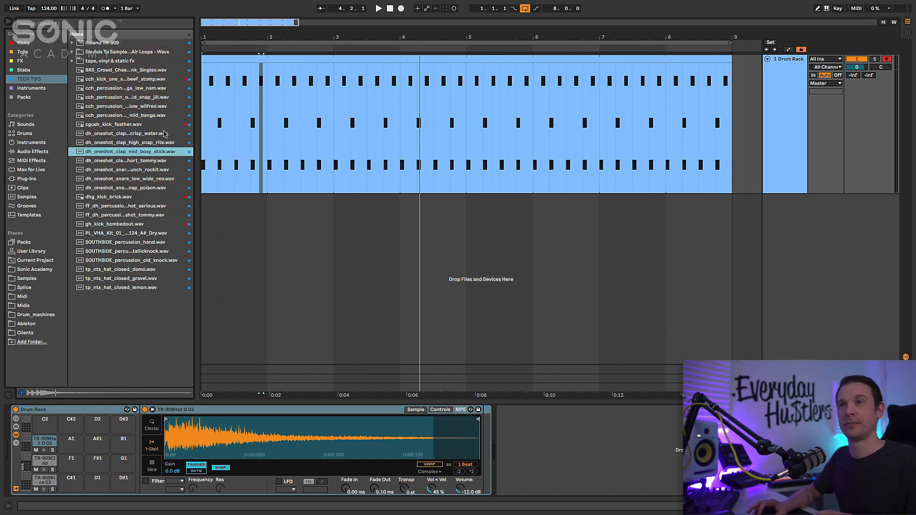
key(Down)
key(Up)
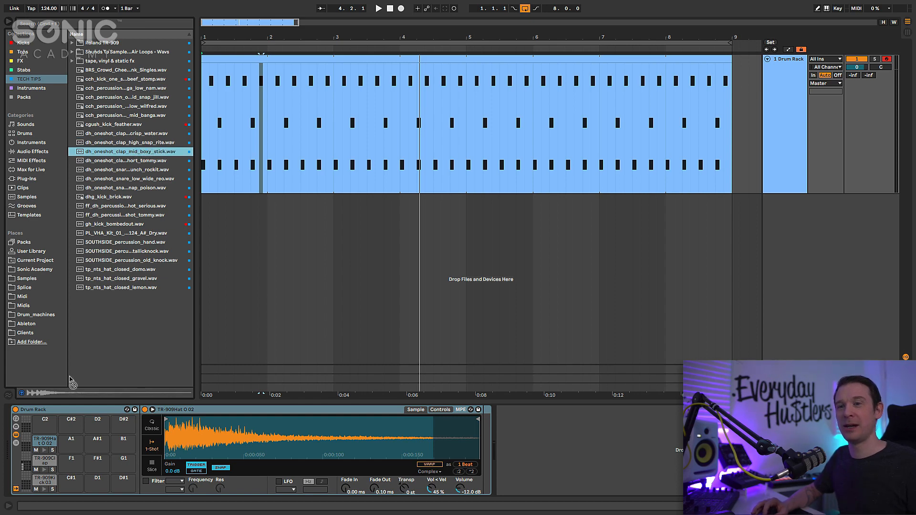
drag(75, 465, 74, 464)
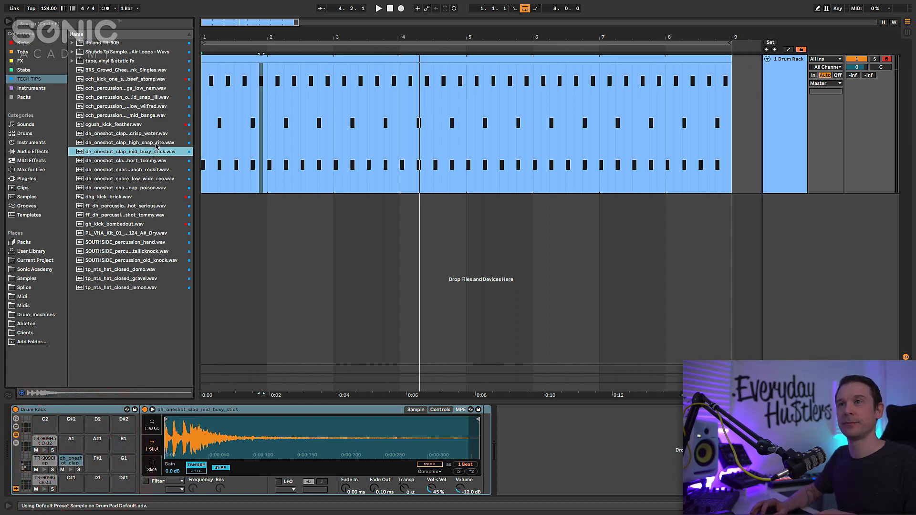
Step: Load dh_oneshot_clap_high_snap_rite onto pad F#1 and dh_oneshot_clap_high_crisp_water onto pad G1
click(151, 142)
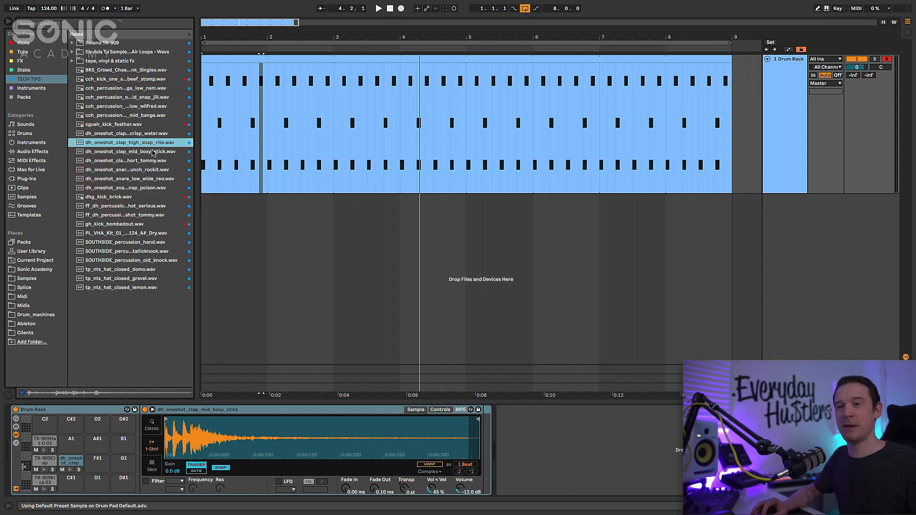
drag(99, 470, 97, 467)
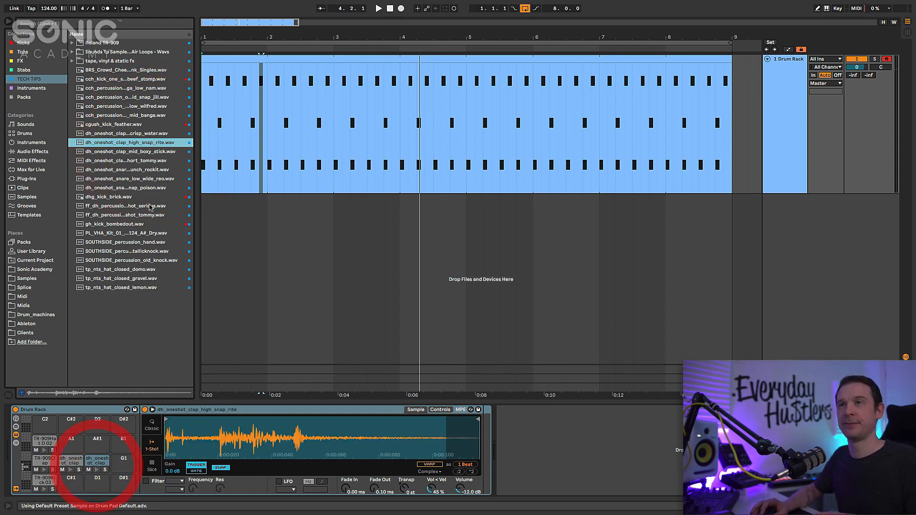
click(147, 135)
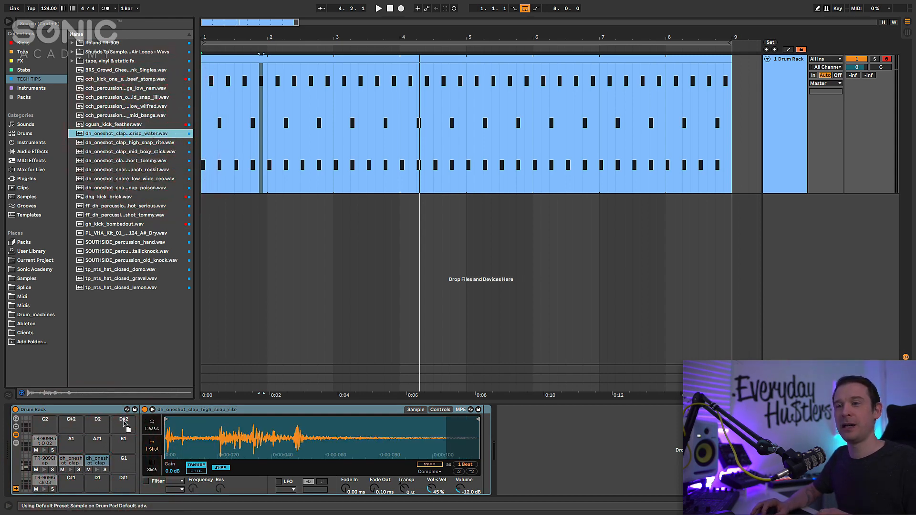
drag(123, 470, 123, 469)
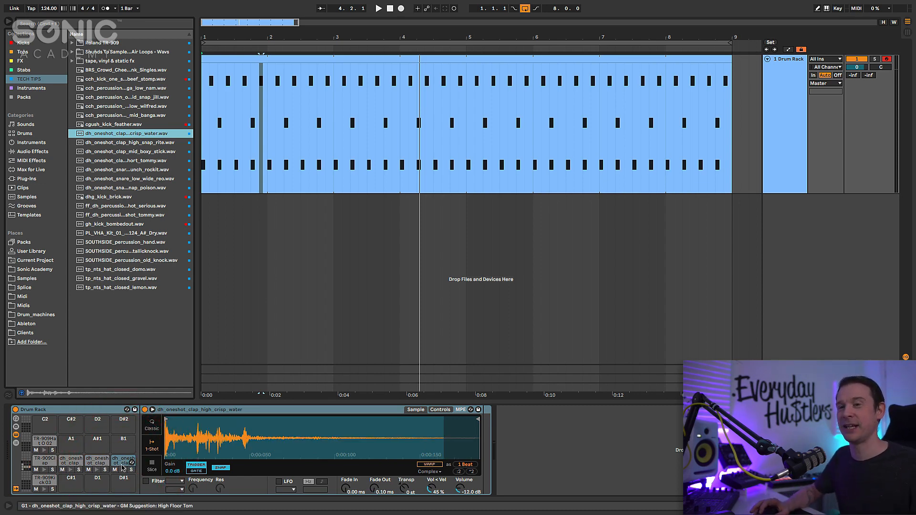
Step: Open the drum clip, add dh_oneshot_clap_mid_boxy_stick notes on beats 2 and 4, and play the pattern
double_click(315, 59)
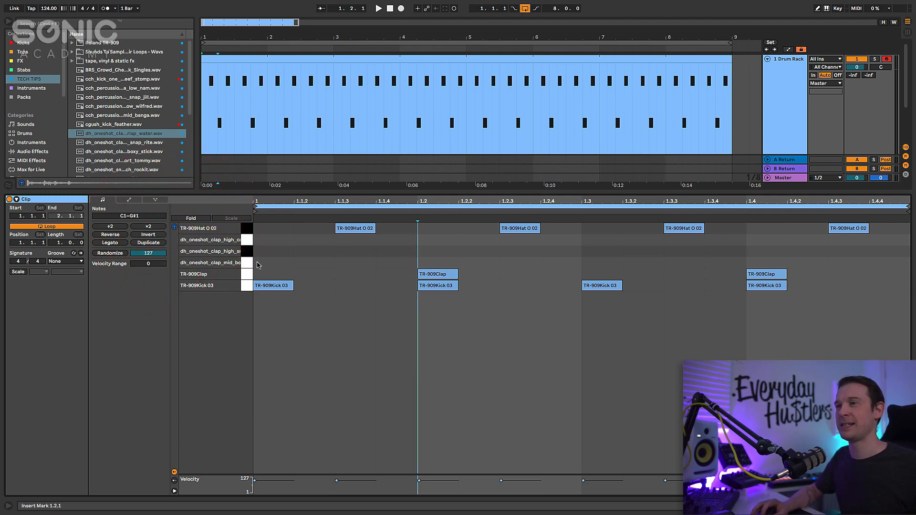
click(247, 263)
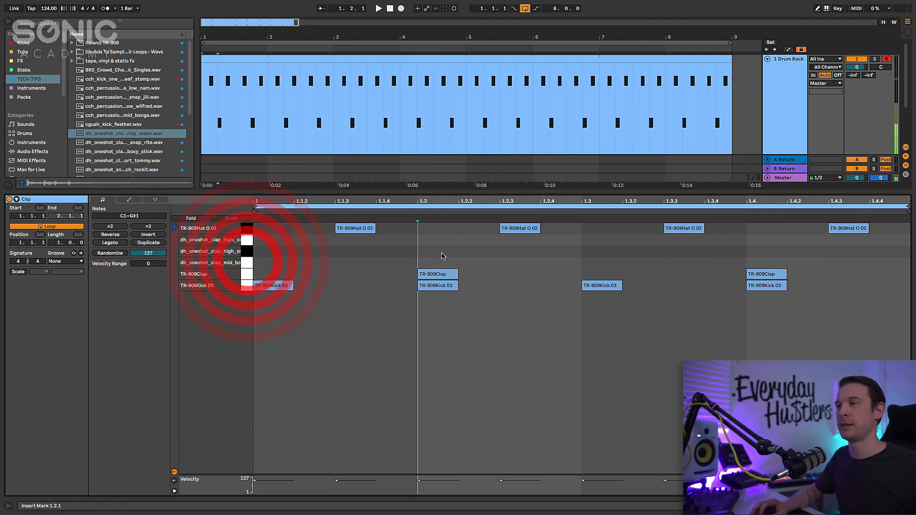
double_click(431, 264)
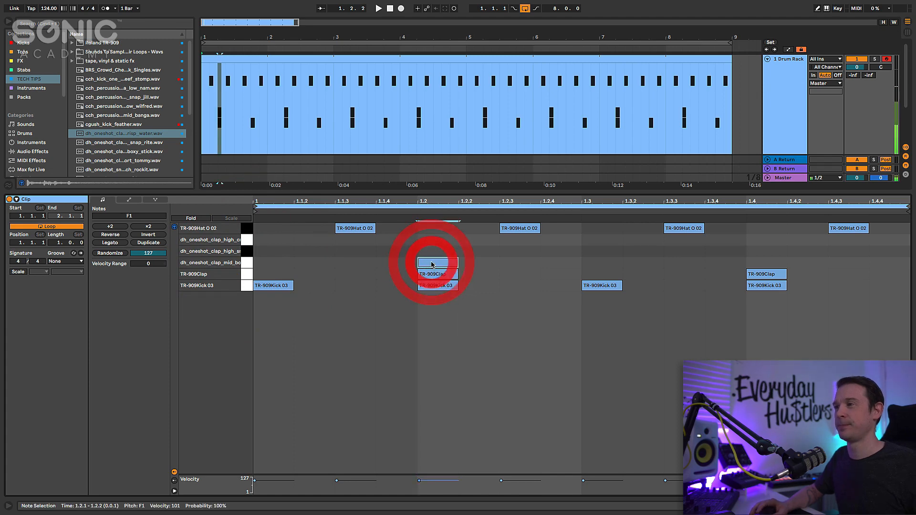
key(space)
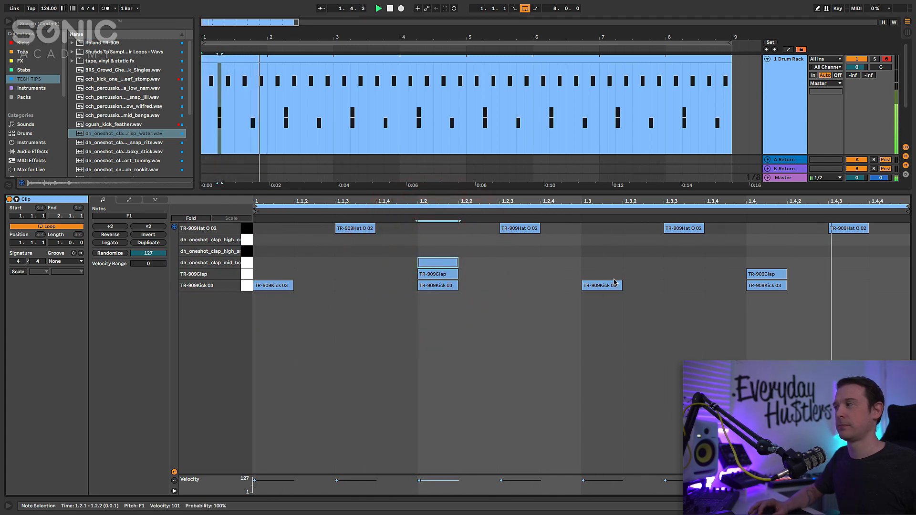
double_click(774, 264)
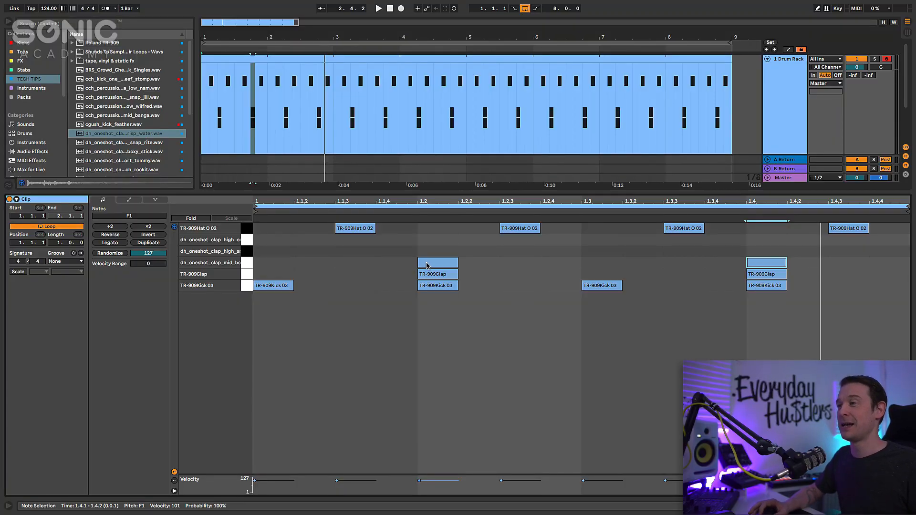
key(space)
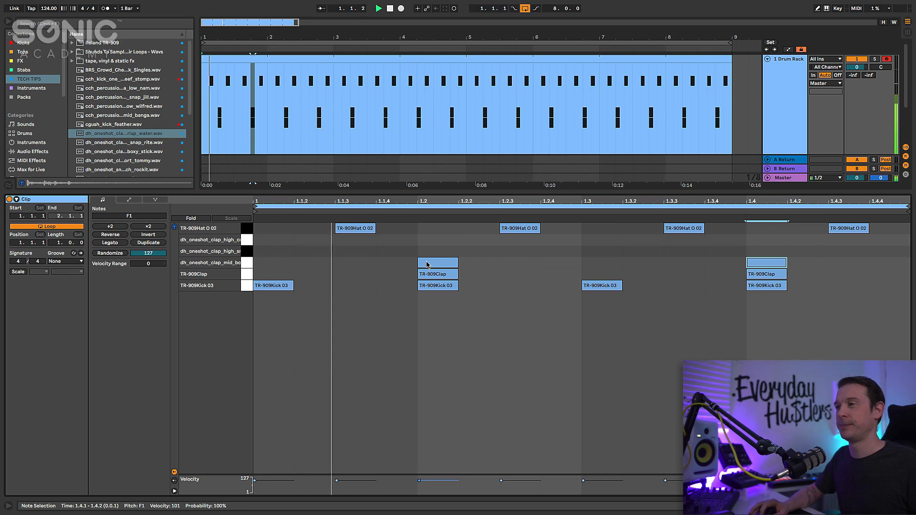
Step: With note preview turned off, nudge the mid_boxy_stick clap notes off the grid, slightly late on beat 2 and slightly early on beat 4
drag(427, 265, 430, 263)
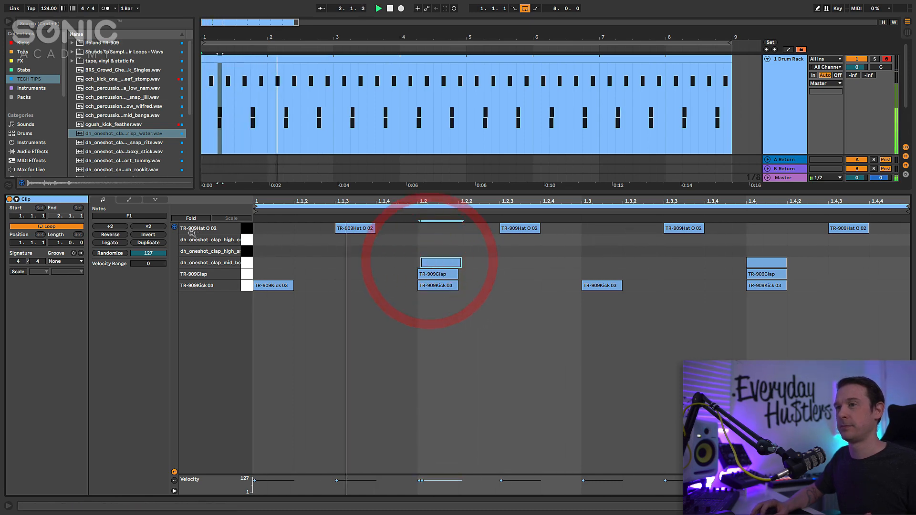
click(174, 227)
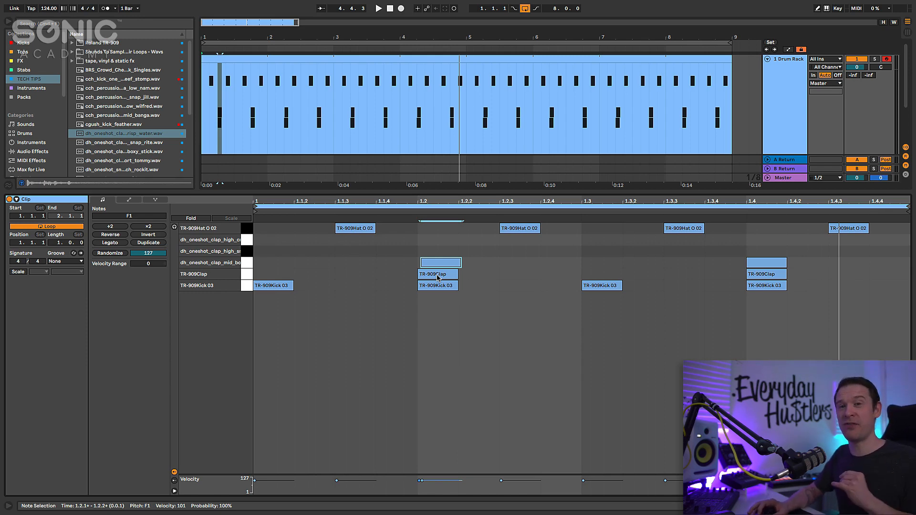
key(space)
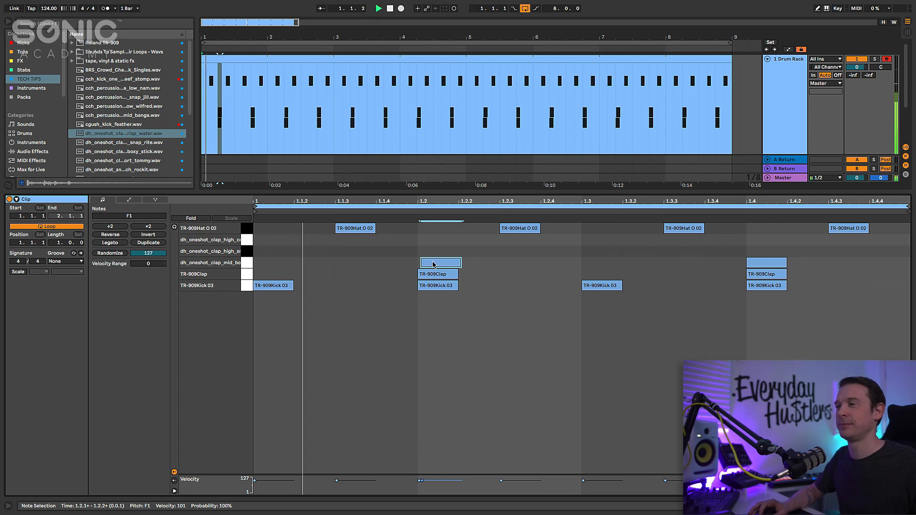
drag(434, 262, 437, 265)
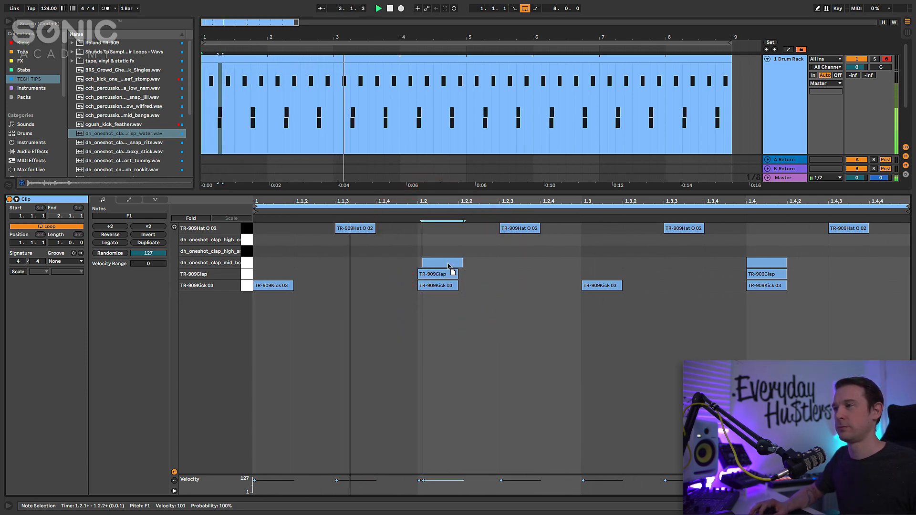
drag(450, 266, 443, 267)
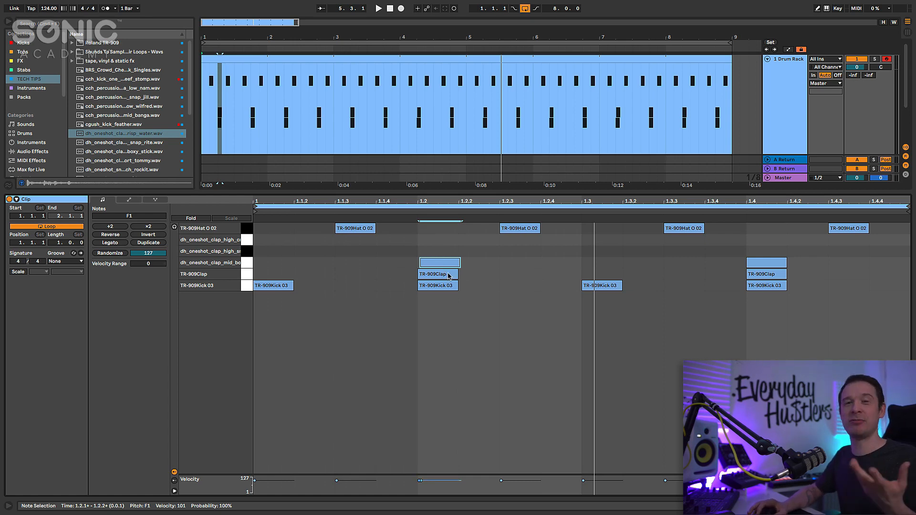
click(754, 263)
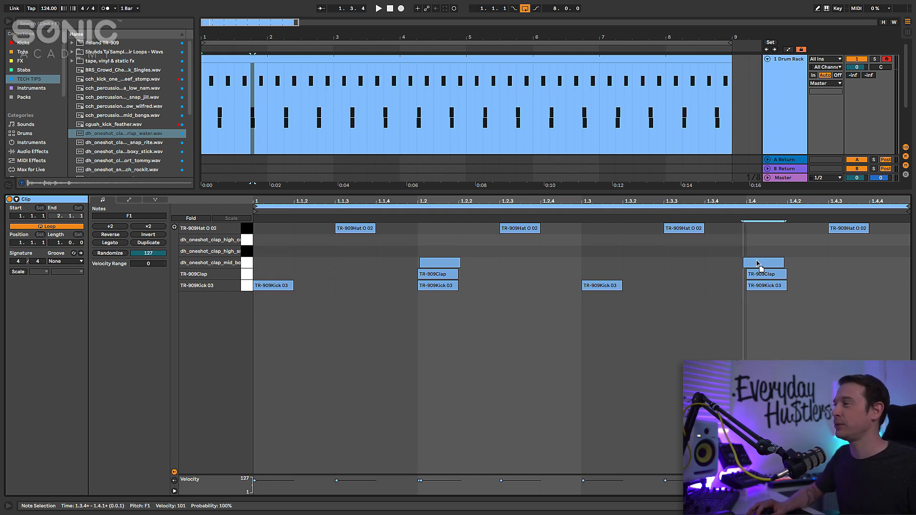
click(759, 263)
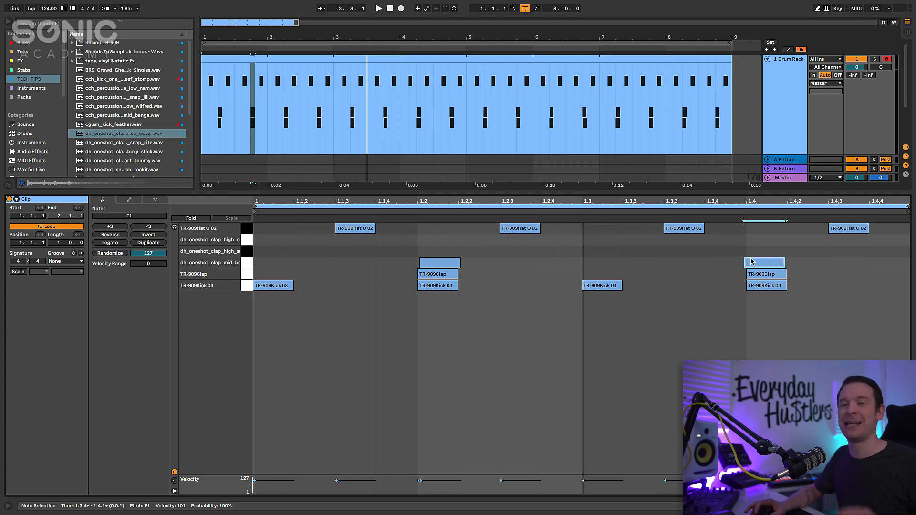
drag(430, 262, 430, 252)
click(430, 254)
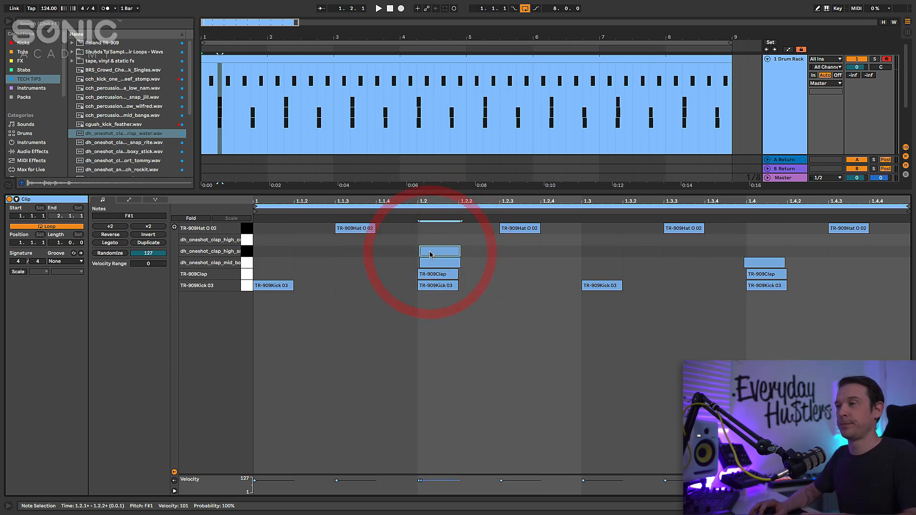
click(429, 253)
Step: Add dh_oneshot_clap_high_snap_rite notes on beats 2 and 4 and play the pattern
click(425, 253)
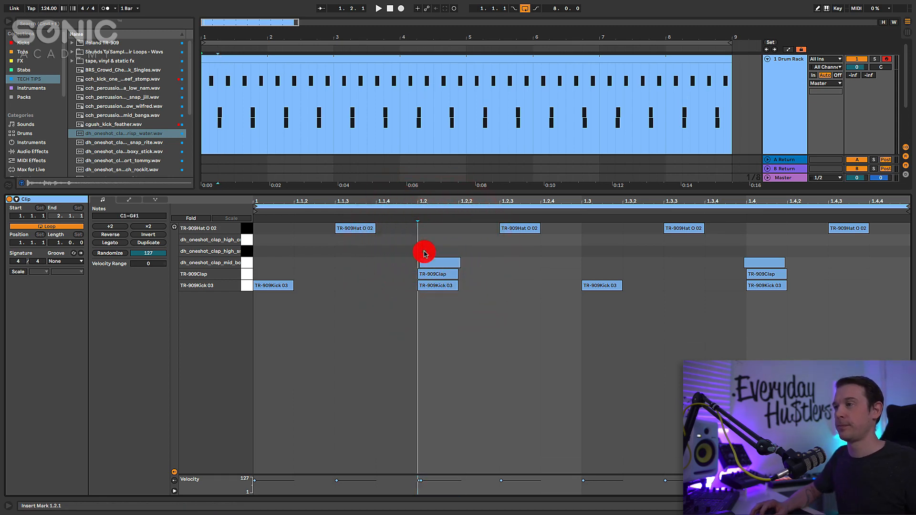
key(space)
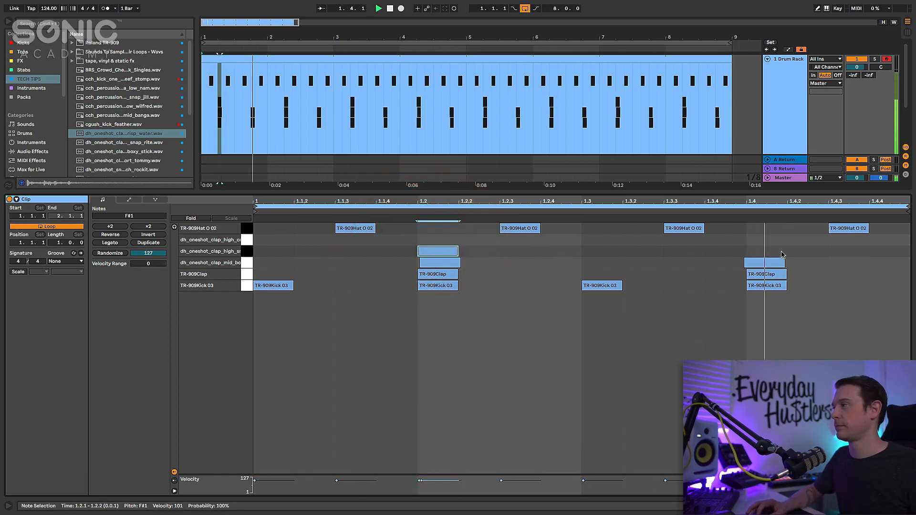
click(766, 253)
click(767, 253)
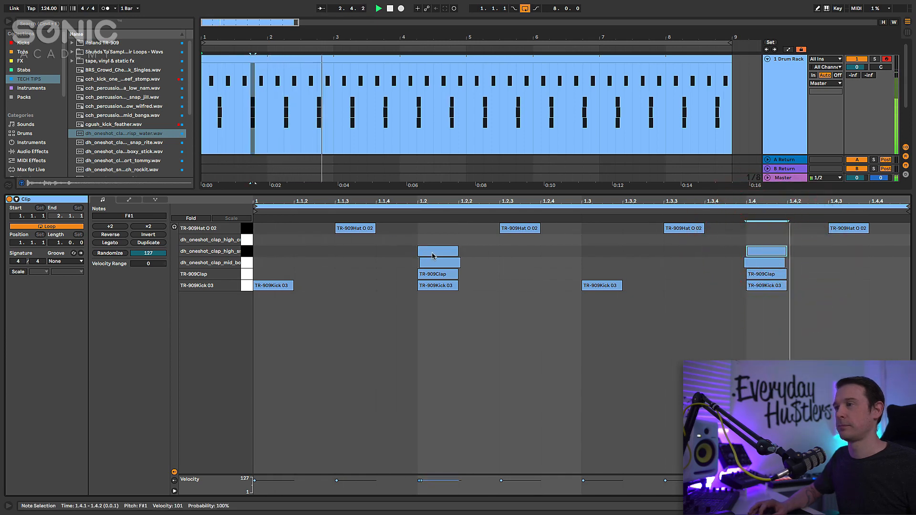
Step: Nudge the high_snap_rite clap notes off the grid, slightly early on beat 2 and slightly late on beat 4, checking by playback
click(436, 253)
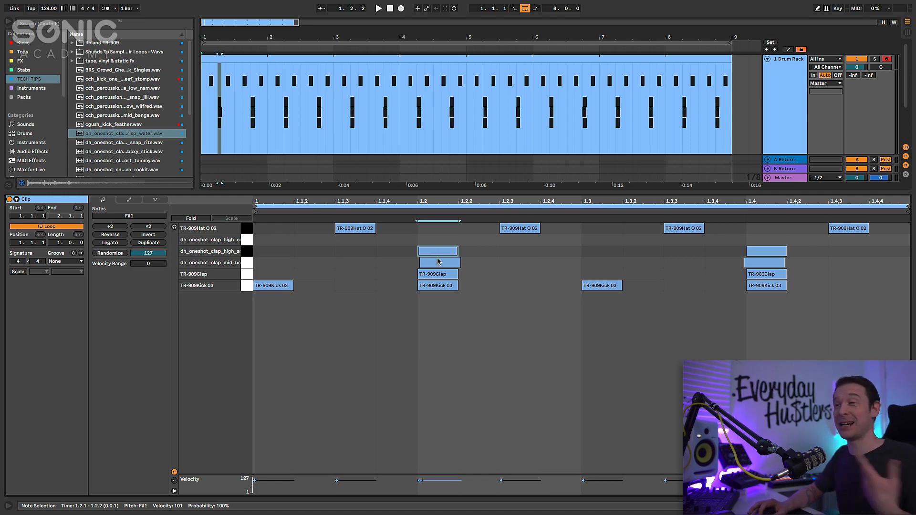
drag(440, 249, 438, 250)
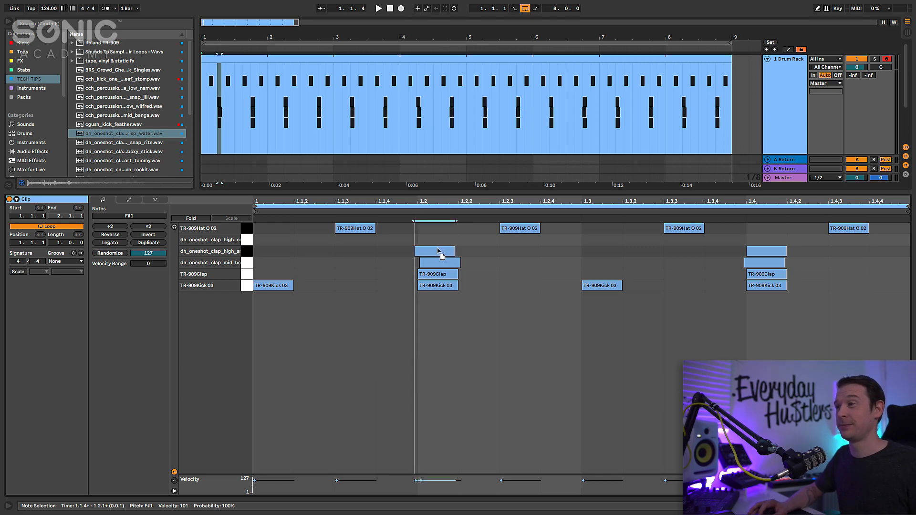
key(space)
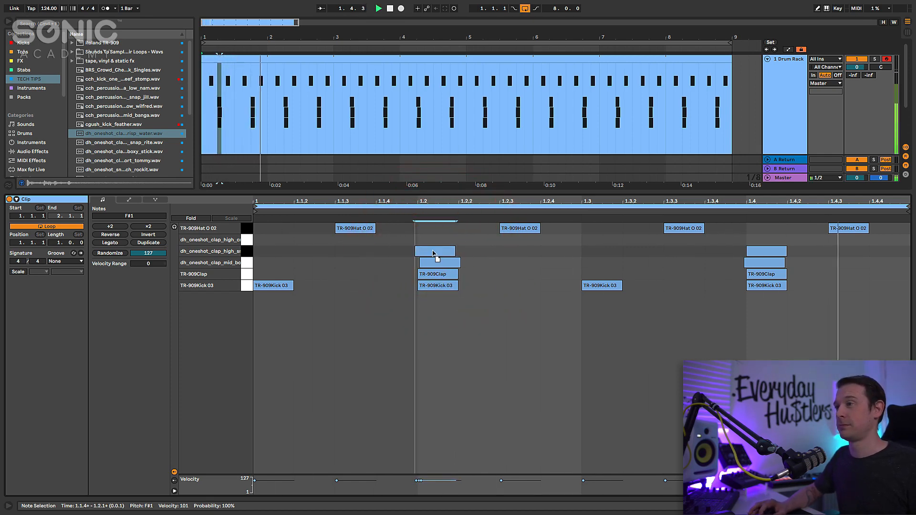
key(space)
click(753, 253)
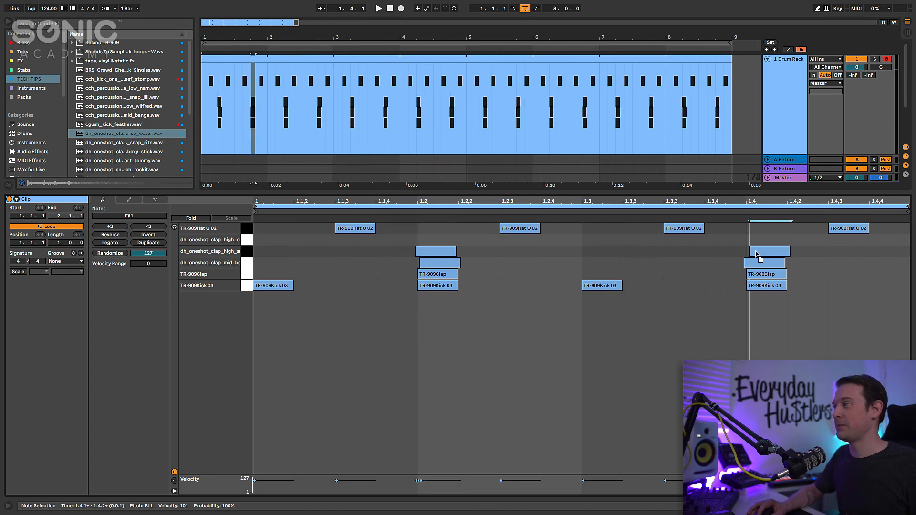
click(755, 253)
key(space)
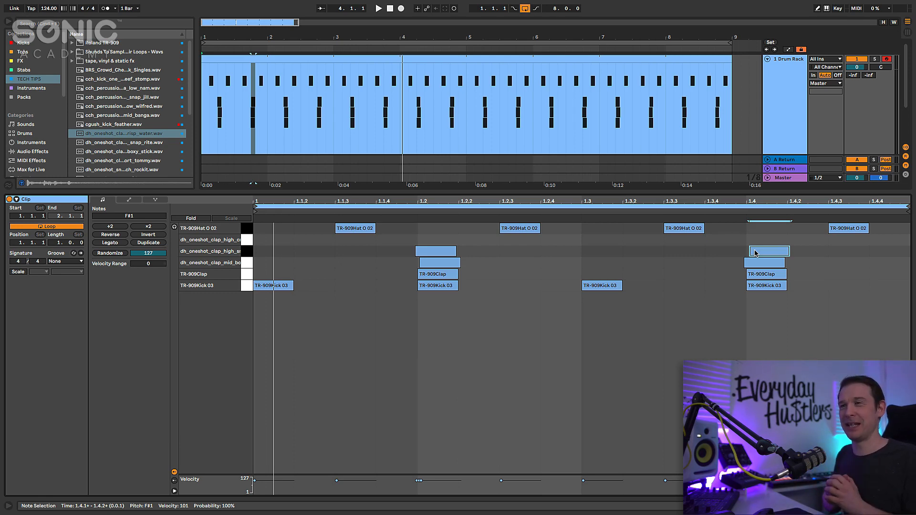
Step: Show the Drum Rack's individual chains in the Session View mixer and lower the TR-909Clap chain volume to -2.4 dB
click(261, 186)
key(Tab)
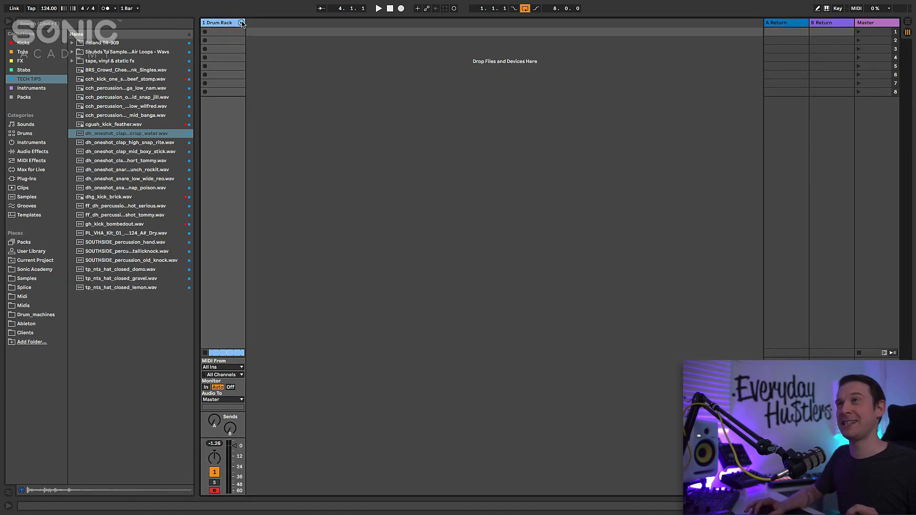
click(242, 22)
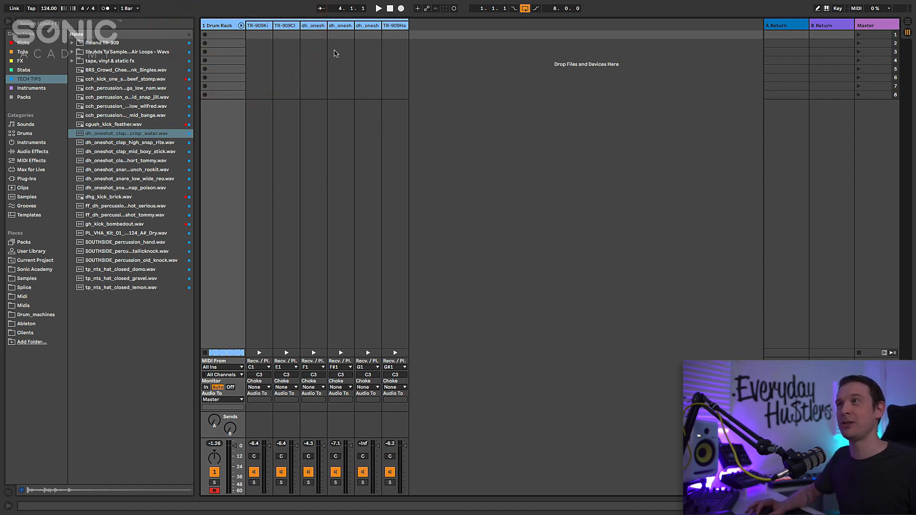
click(294, 27)
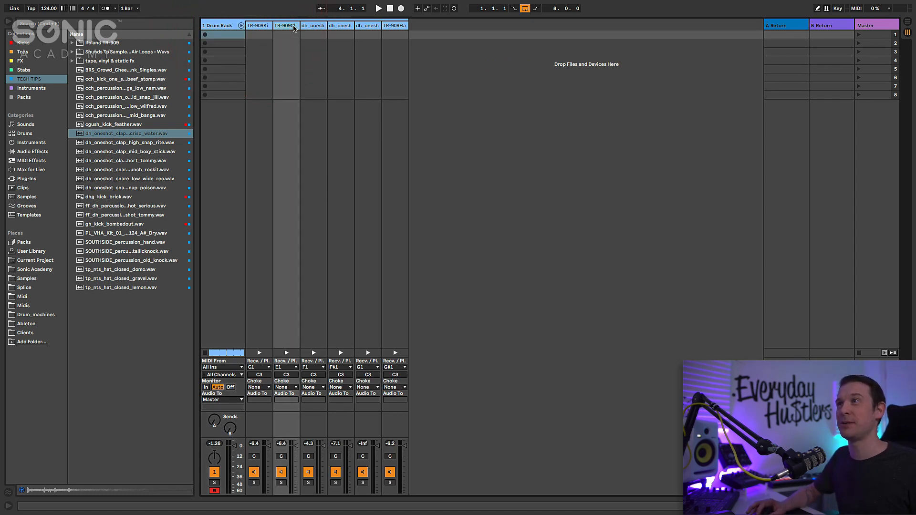
click(362, 26)
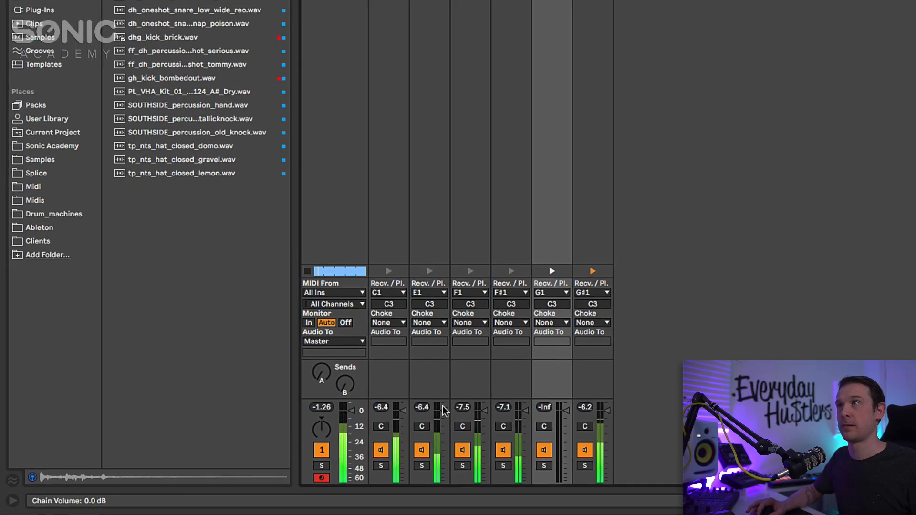
mouse_move(446, 413)
mouse_down()
mouse_move(443, 426)
mouse_move(444, 415)
mouse_up()
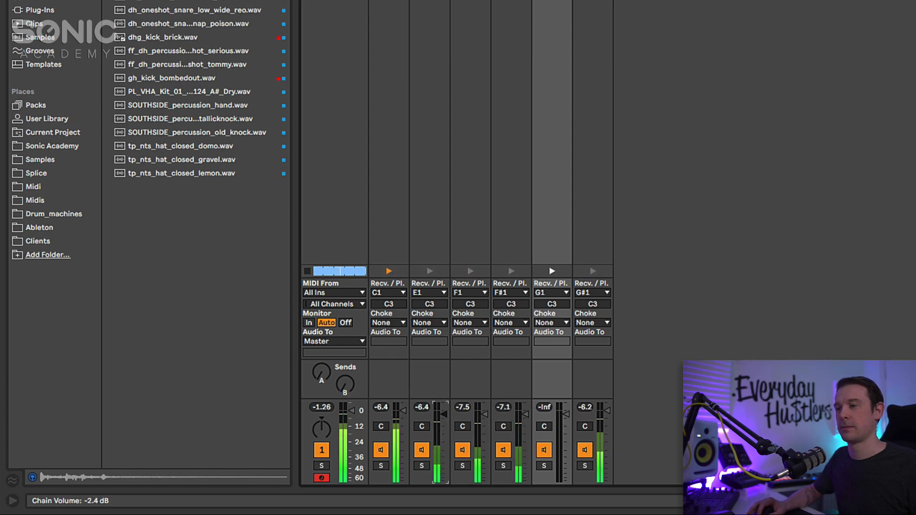
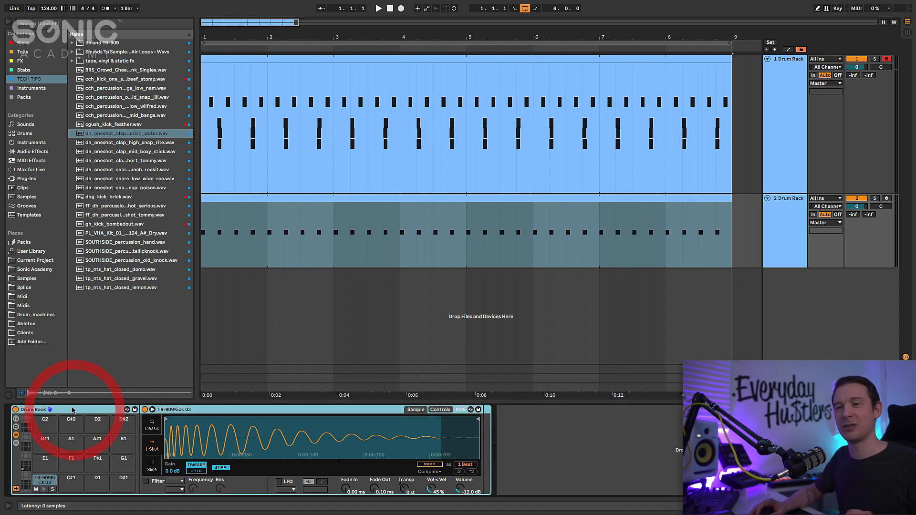
Step: Ungroup the Drum Rack on the extracted kick track, then solo that track and play it
right_click(76, 411)
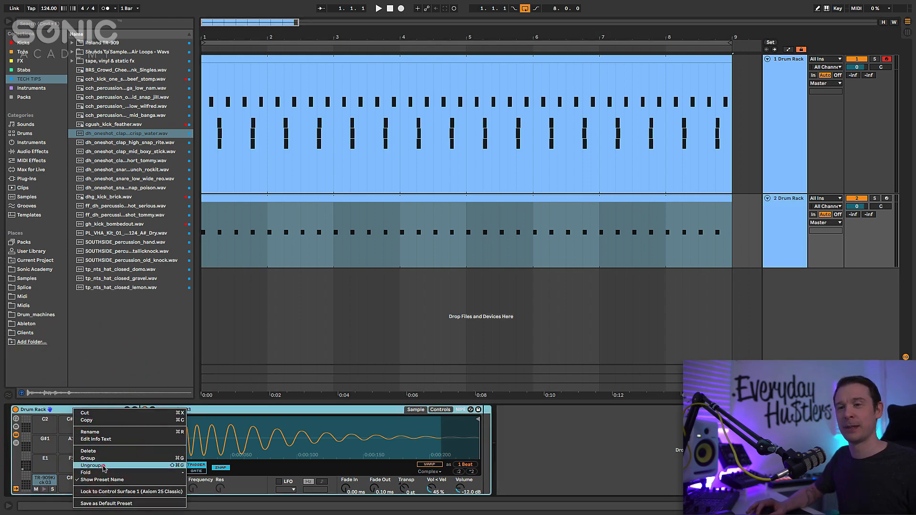
click(104, 466)
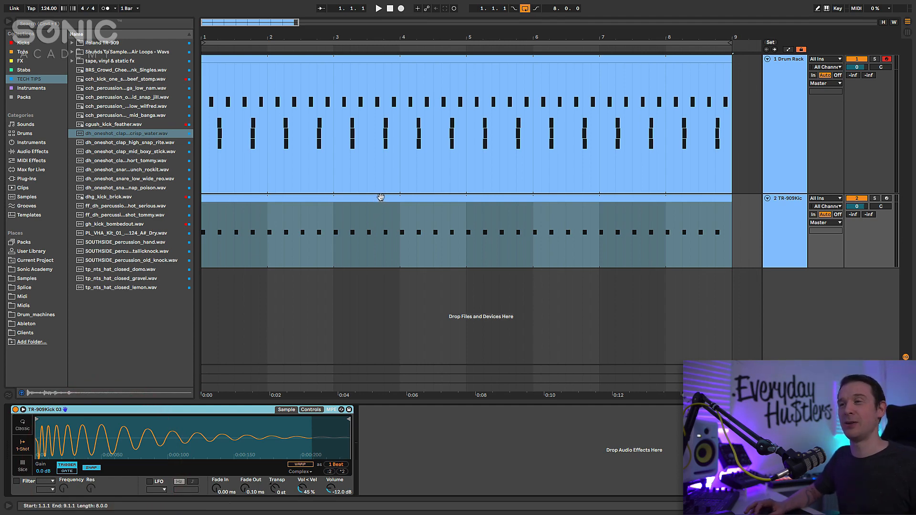
click(874, 199)
key(space)
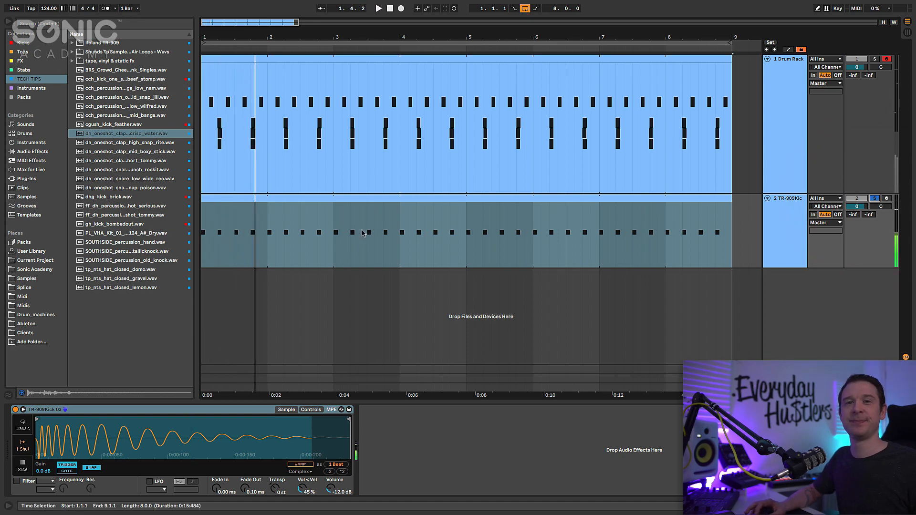
Step: Open the kick track's clip and transpose all its notes up two octaves to C3
double_click(370, 198)
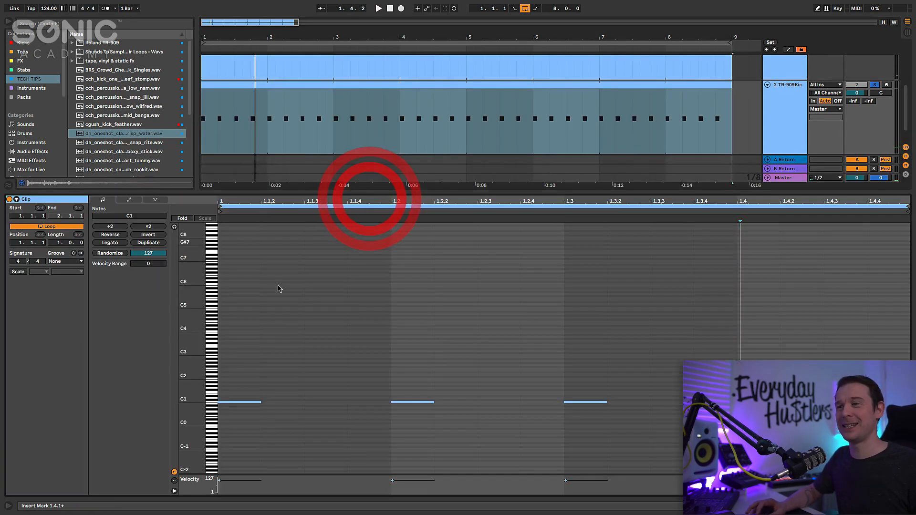
click(264, 347)
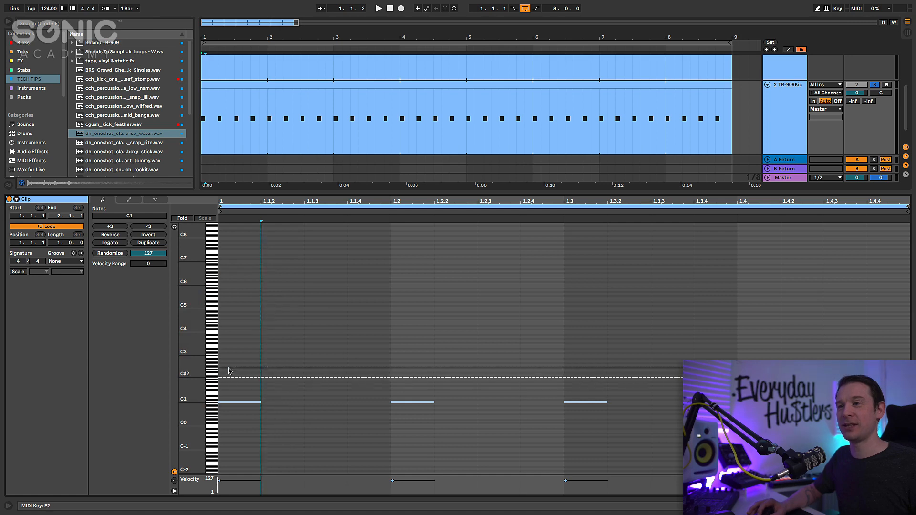
drag(194, 372, 236, 391)
key(super+a)
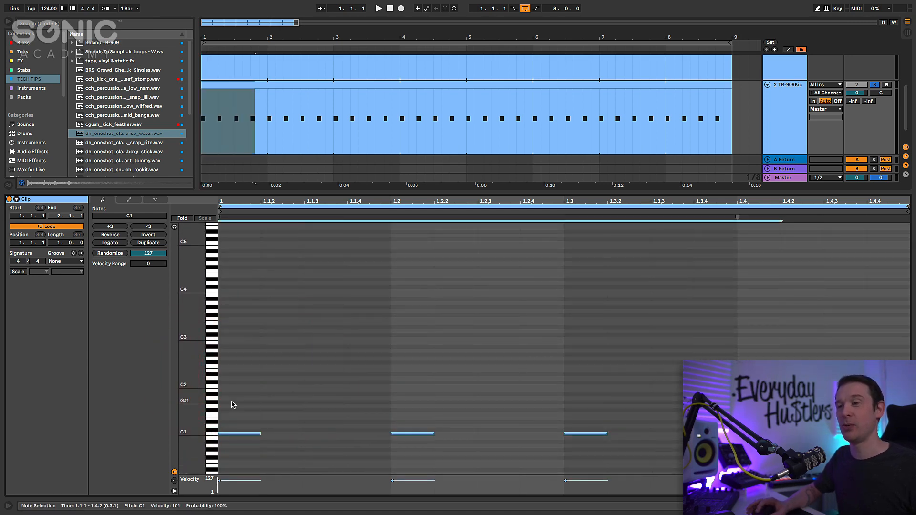
key(shift+Up)
key(shift+Up)
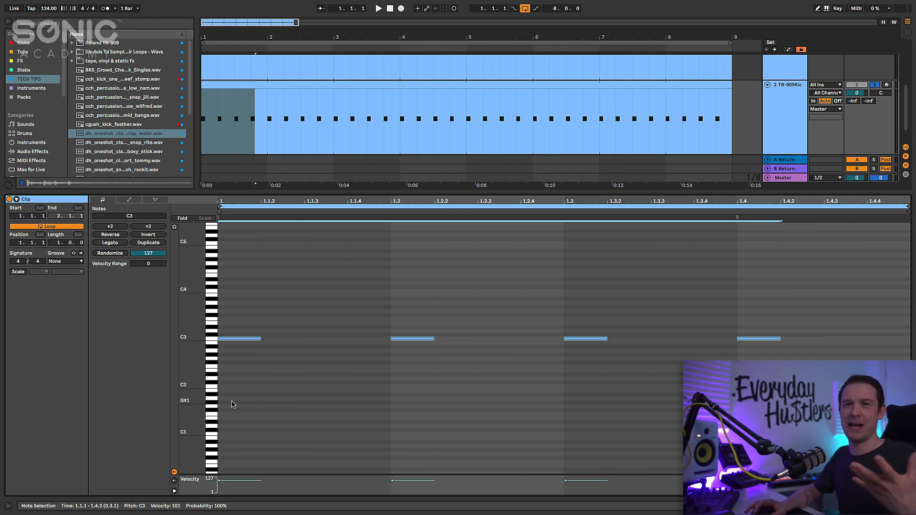
Step: Play the transposed kick, then open its device view and group the Simpler into an Instrument Rack
key(space)
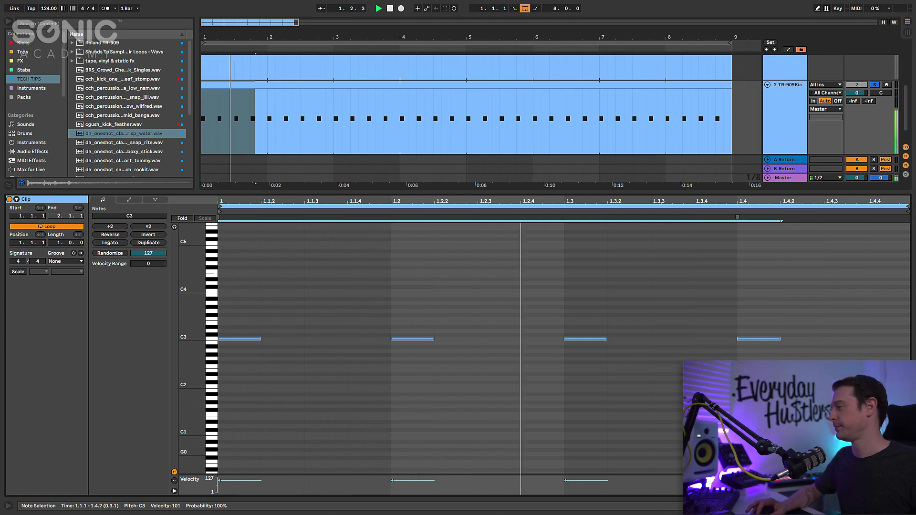
key(shift+Tab)
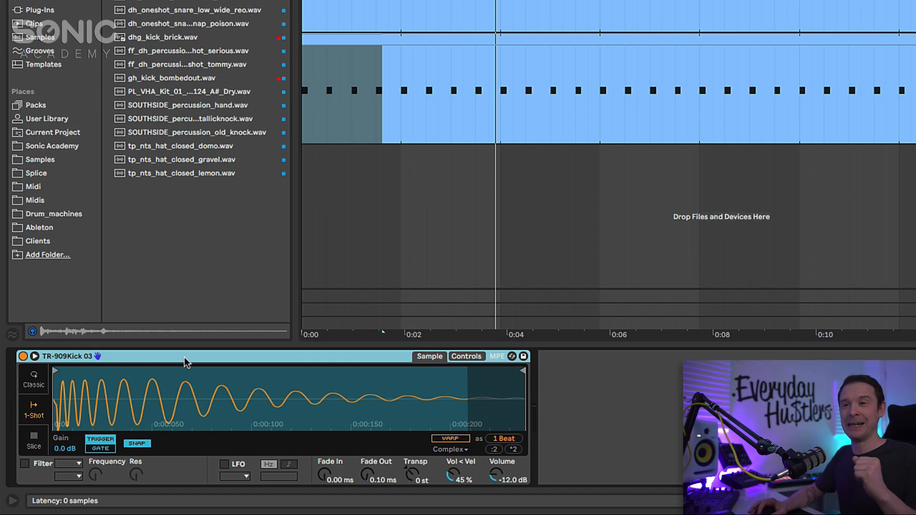
right_click(186, 363)
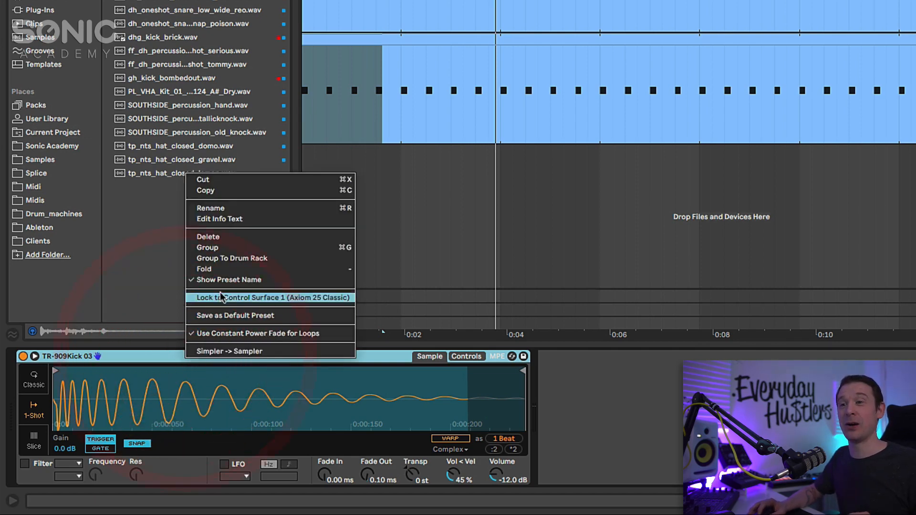
click(226, 251)
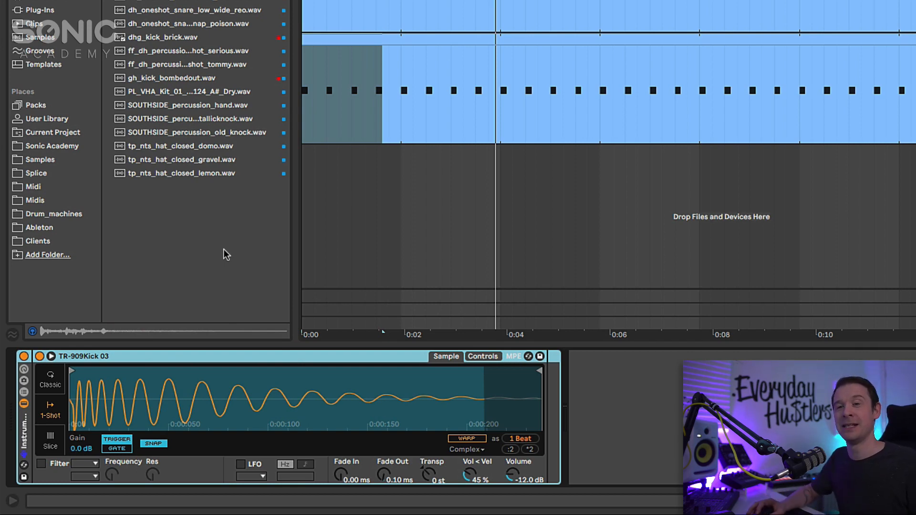
Step: Show the Instrument Rack's chain list and create an empty chain below the TR-909Kick 03 chain
click(24, 393)
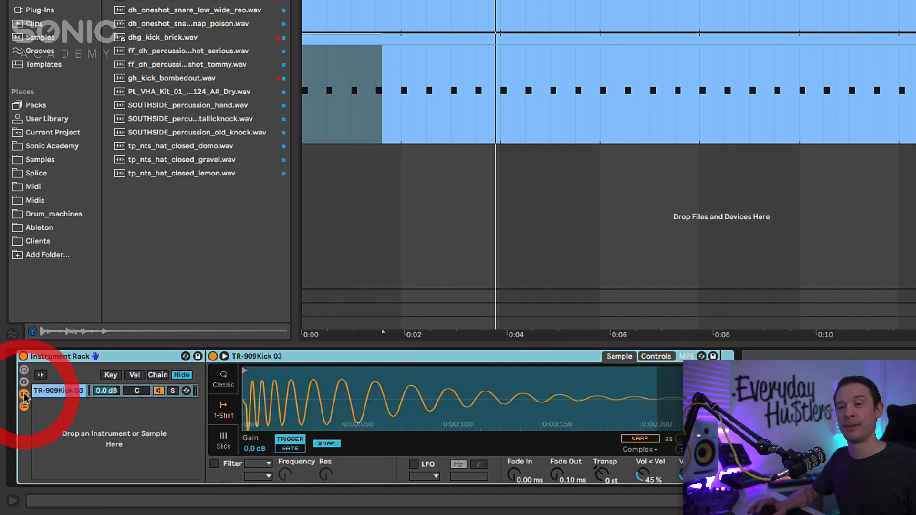
click(71, 391)
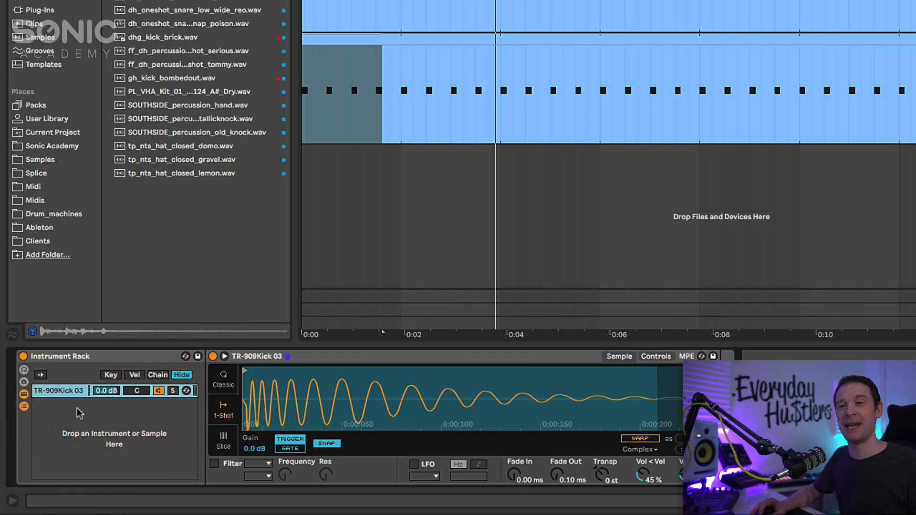
right_click(79, 413)
click(105, 428)
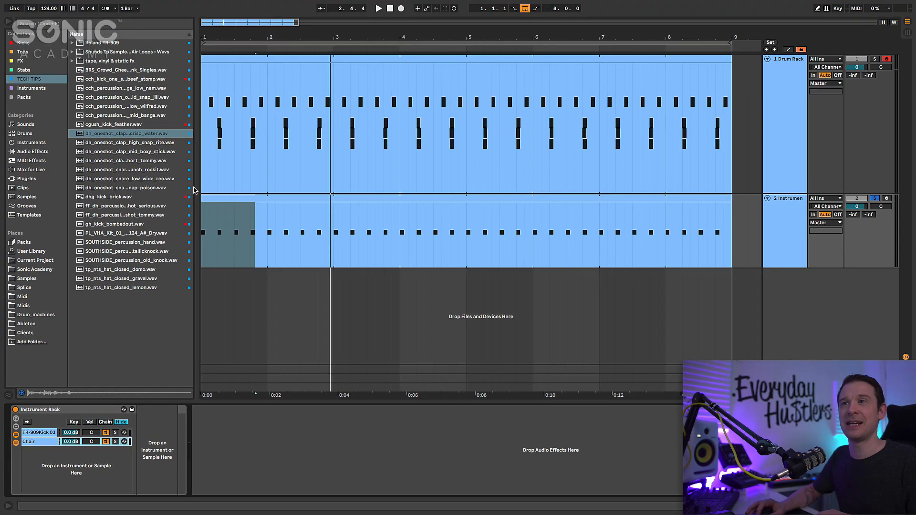
Step: Widen the browser and audition the kick samples low_beef_stomp, cgush_kick_feather, dhg_kick_brick and gh_kick_bombedout
drag(194, 190, 249, 188)
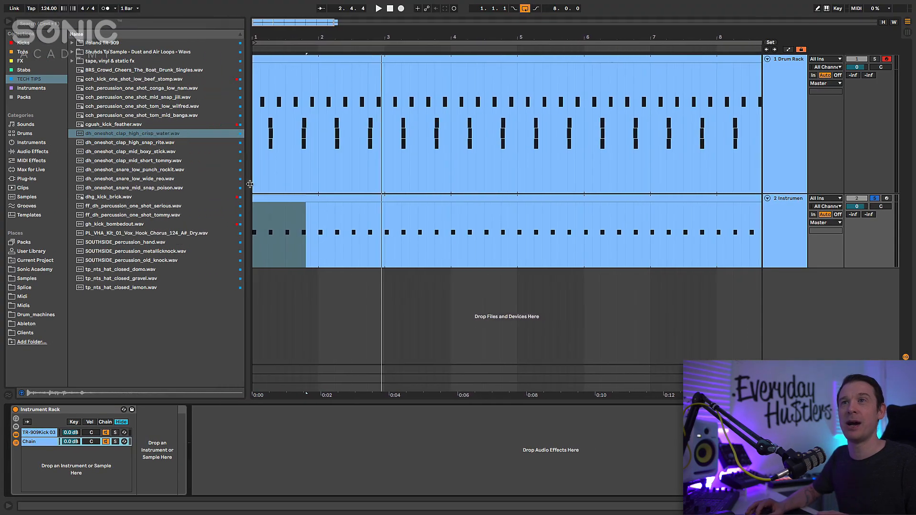
click(162, 87)
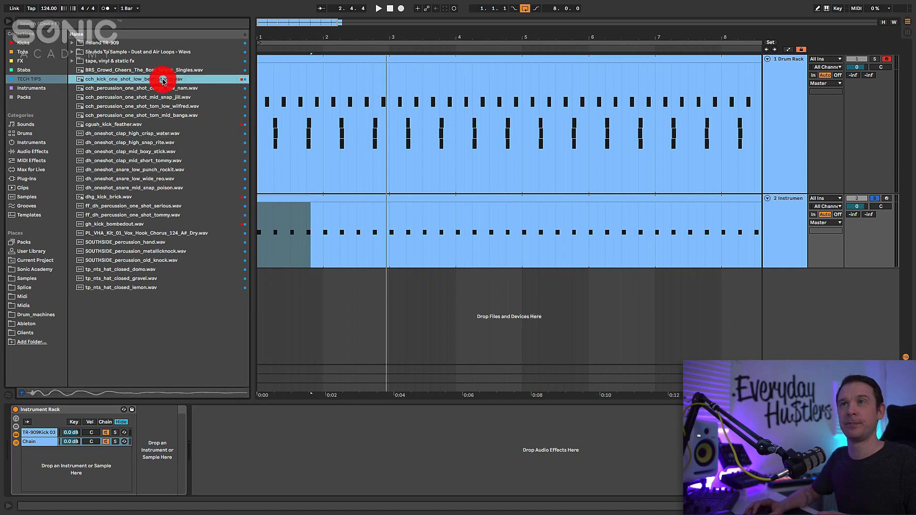
click(163, 80)
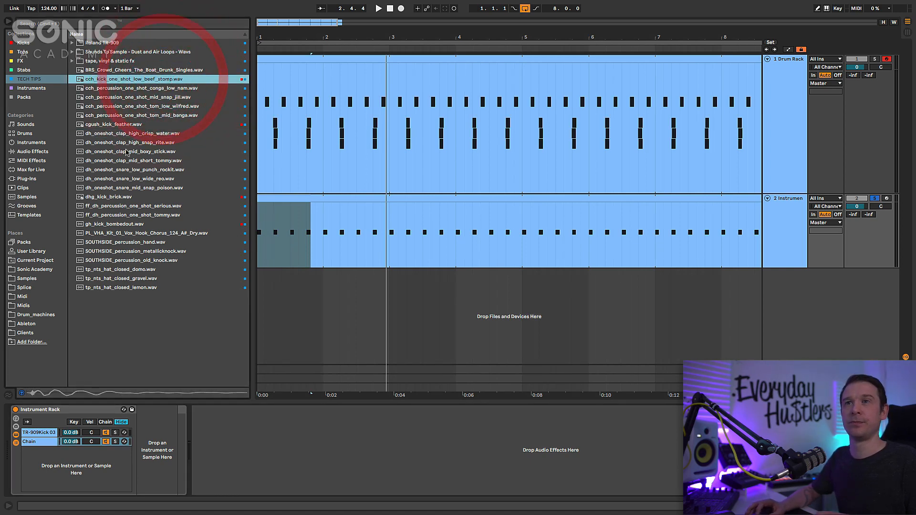
click(128, 124)
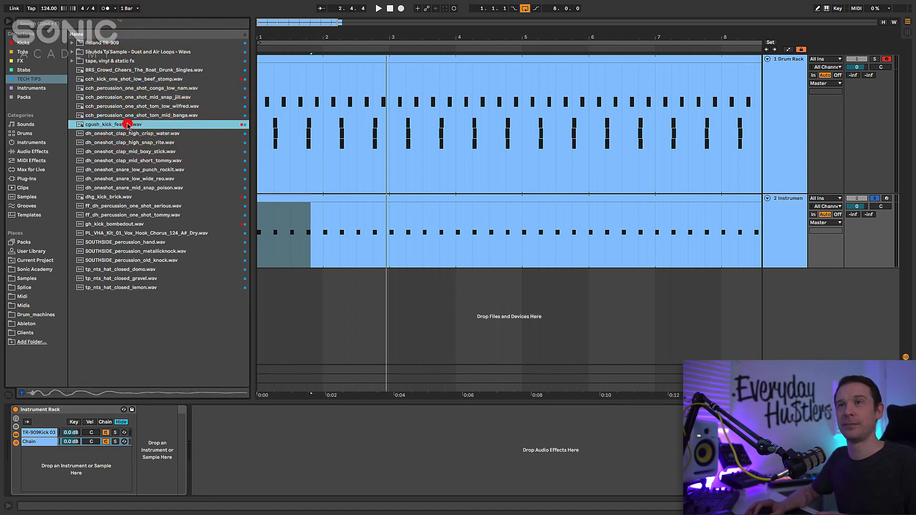
click(117, 198)
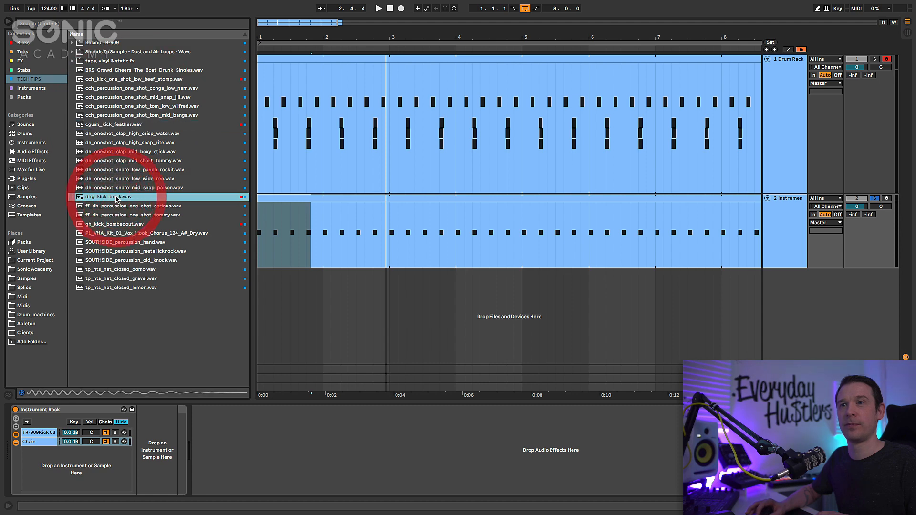
click(122, 224)
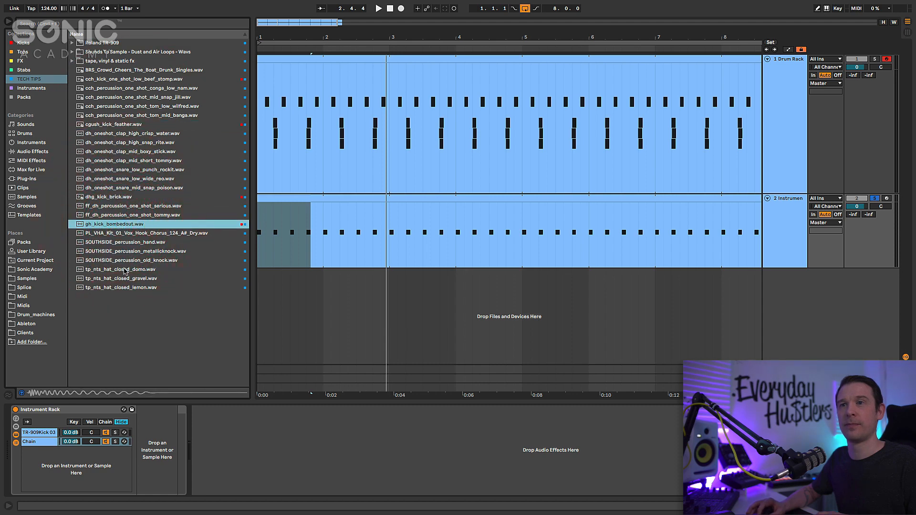
Step: Load cgush_kick_feather.wav into the rack's empty chain and play it layered with the 909 kick
click(117, 125)
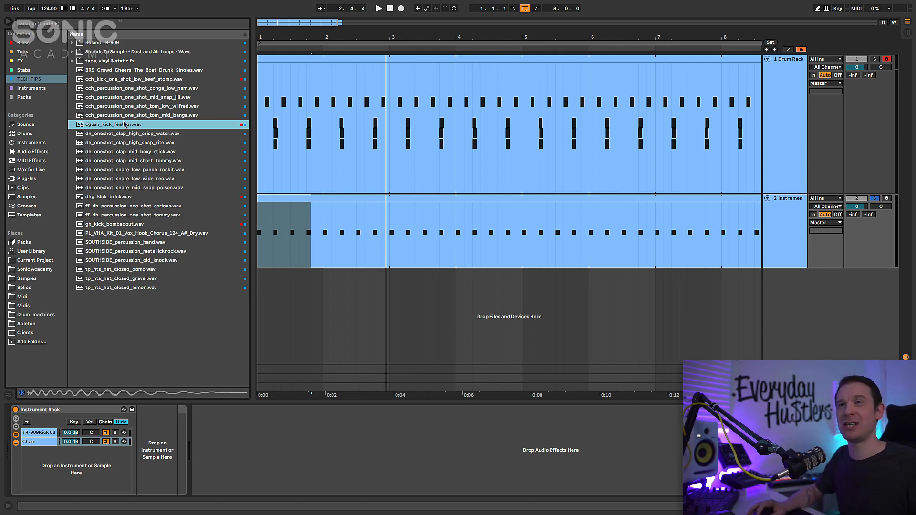
drag(142, 316, 160, 439)
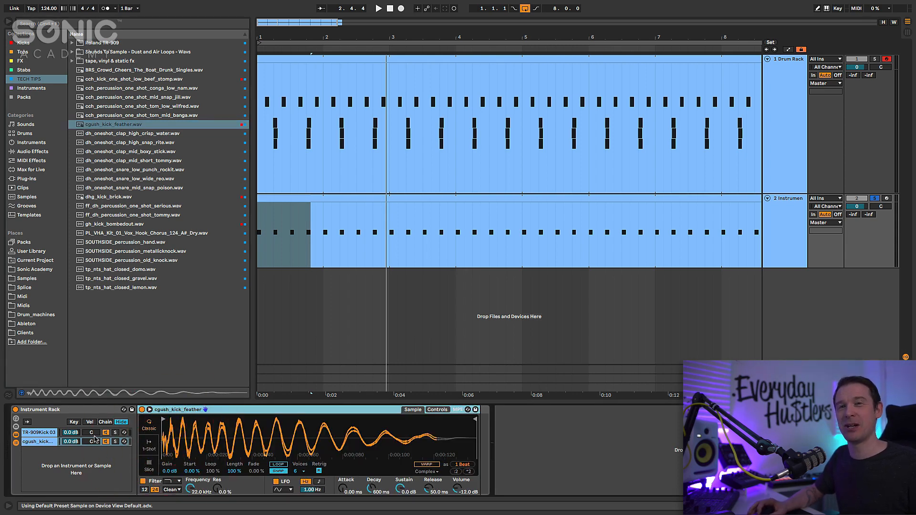
key(space)
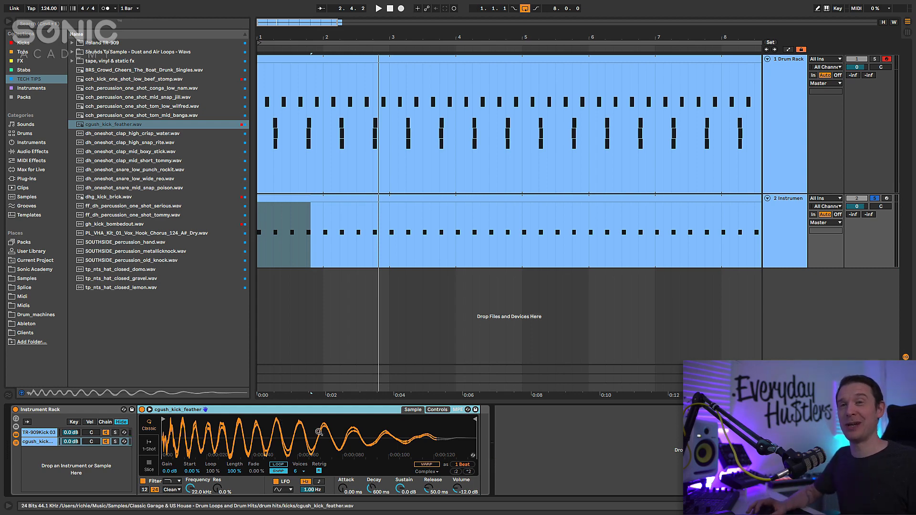
Step: Add an EQ Eight from the EQ & Filters audio effects after the Simpler in the cgush_kick_feather chain
click(43, 151)
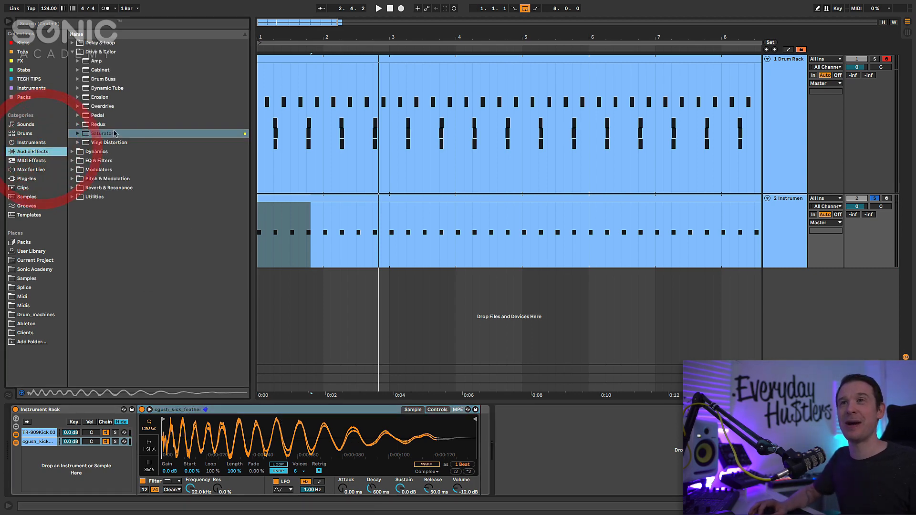
click(72, 52)
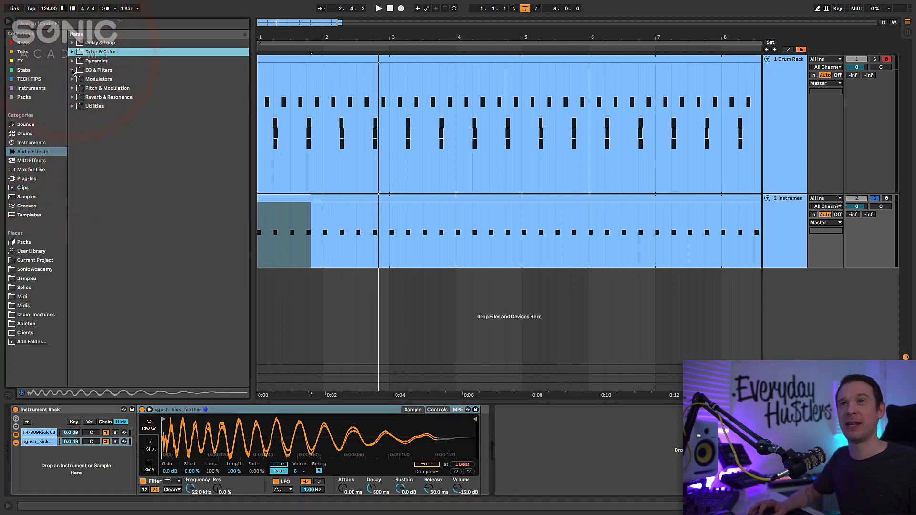
click(72, 70)
drag(102, 97, 276, 253)
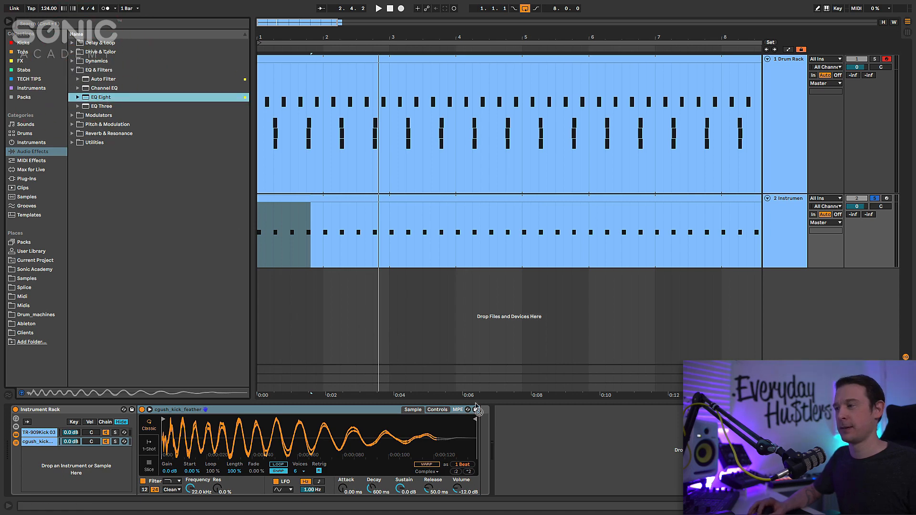
drag(477, 409, 484, 435)
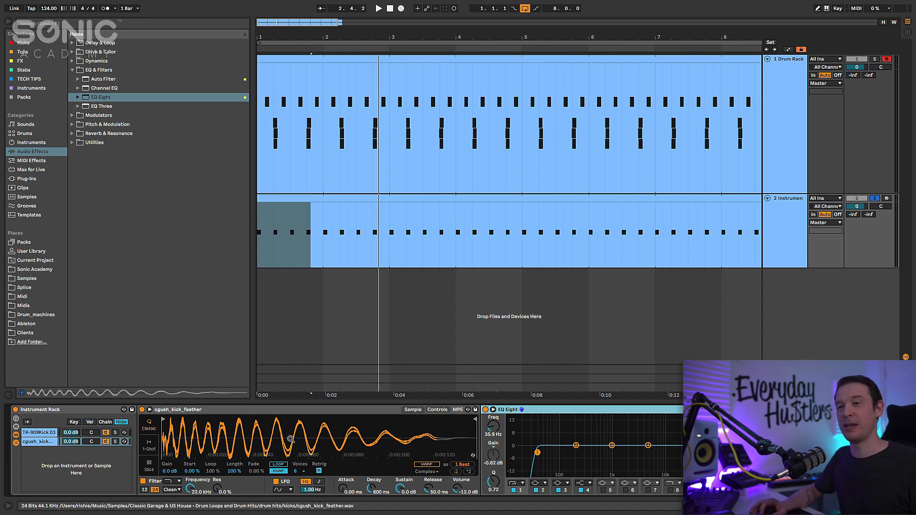
Step: Solo the cgush_kick_feather chain and raise its EQ Eight low-cut frequency to 144 Hz during playback
click(47, 434)
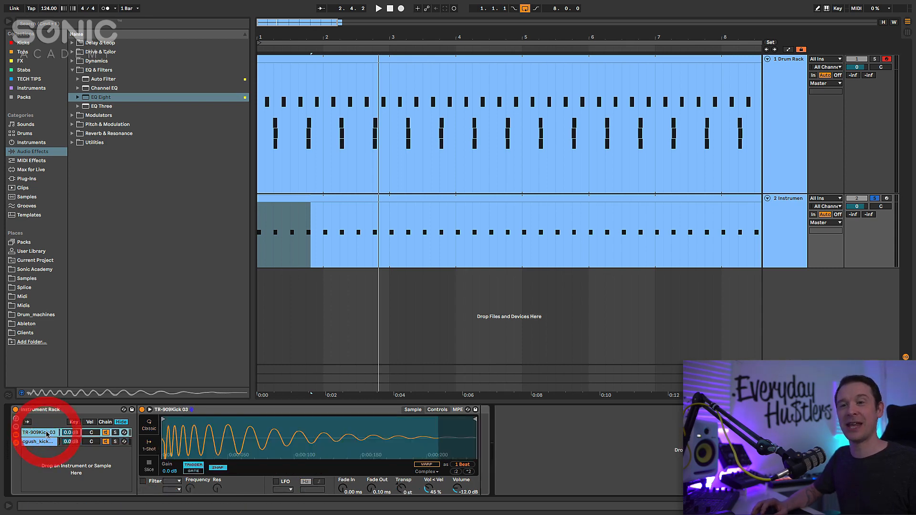
click(49, 444)
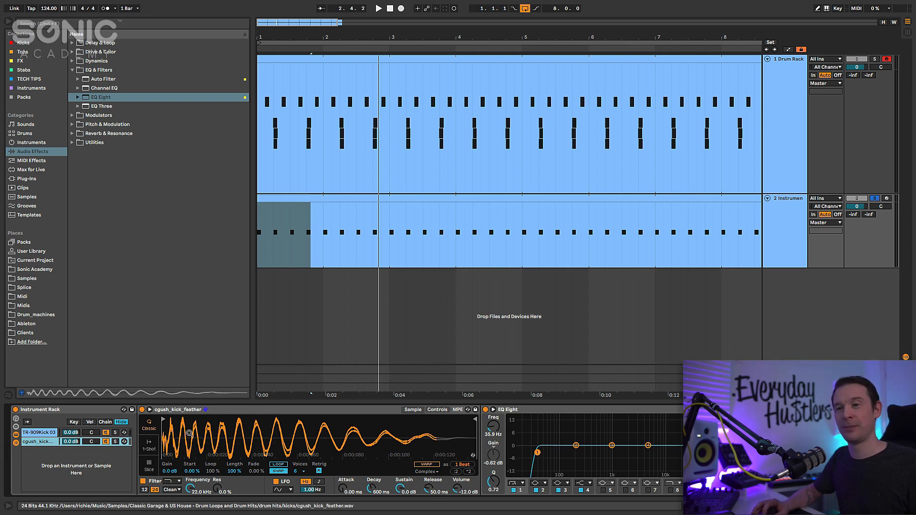
click(115, 442)
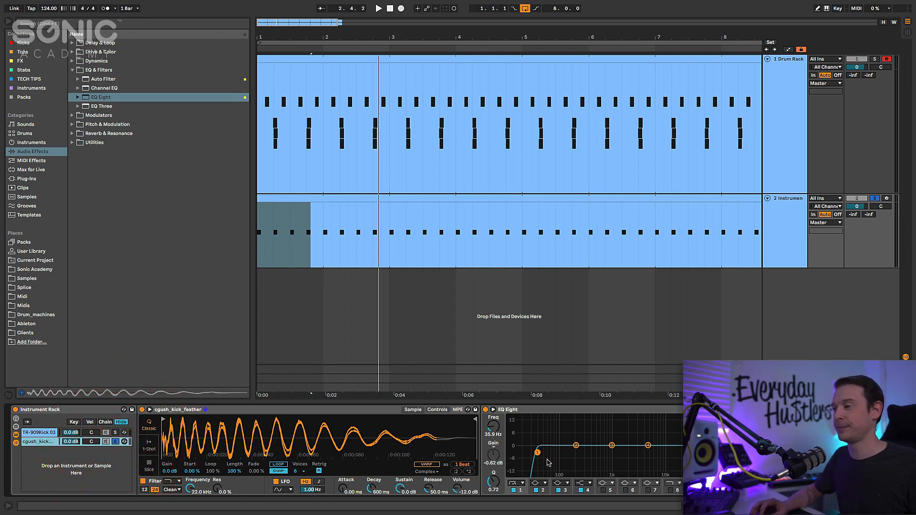
key(space)
drag(553, 452, 569, 452)
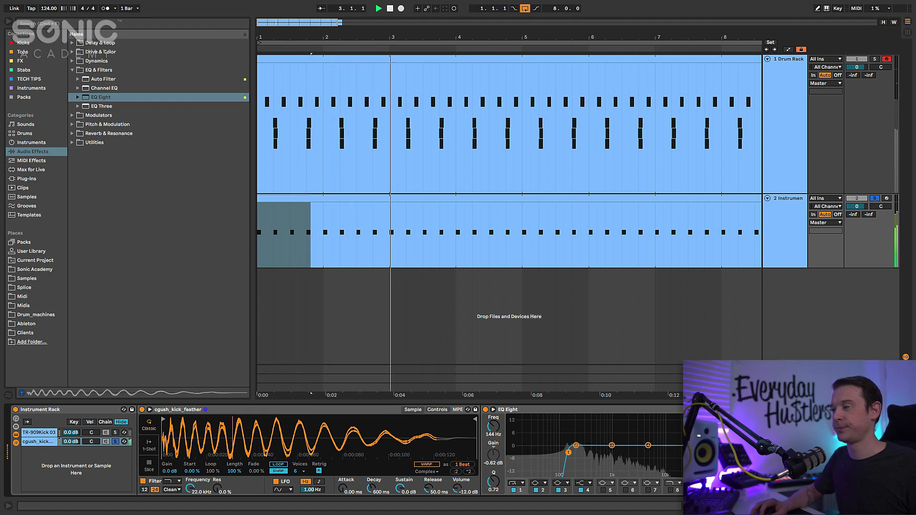
key(space)
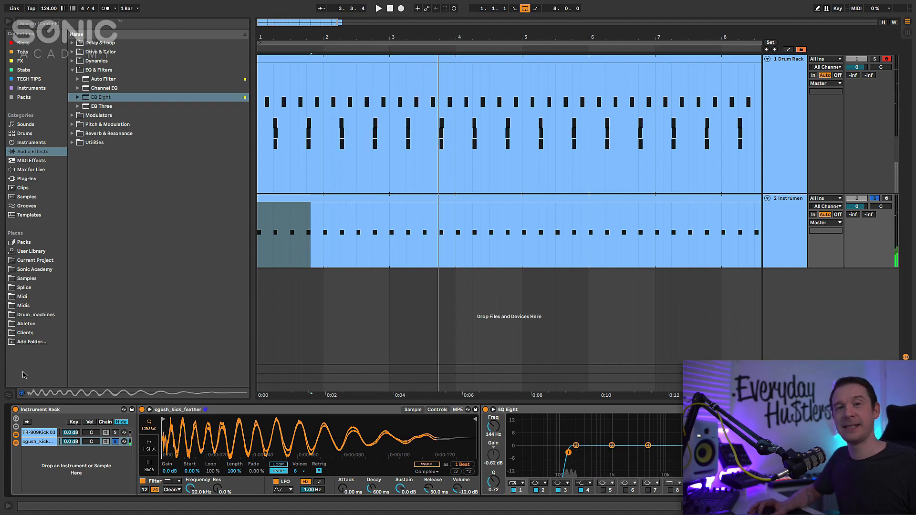
Step: Unsolo the cgush_kick_feather chain and lower its volume to -10.0 dB while playing both kick layers
key(space)
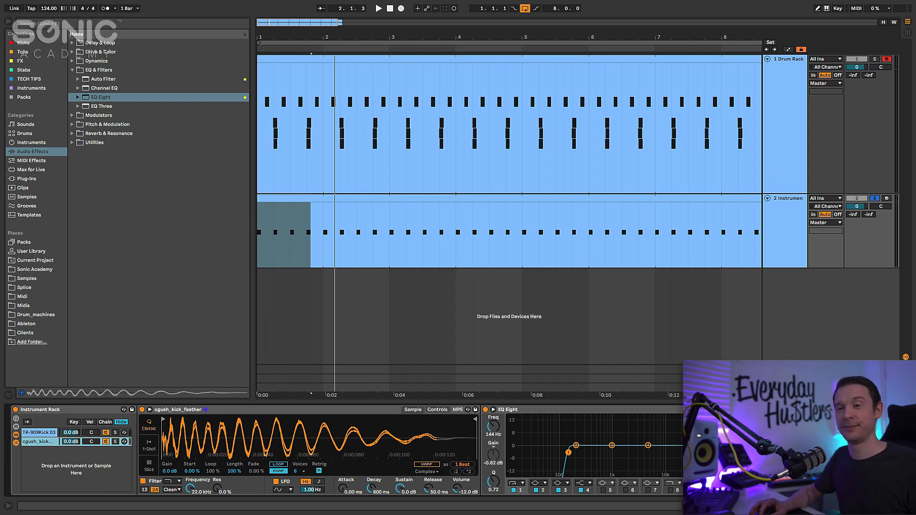
key(space)
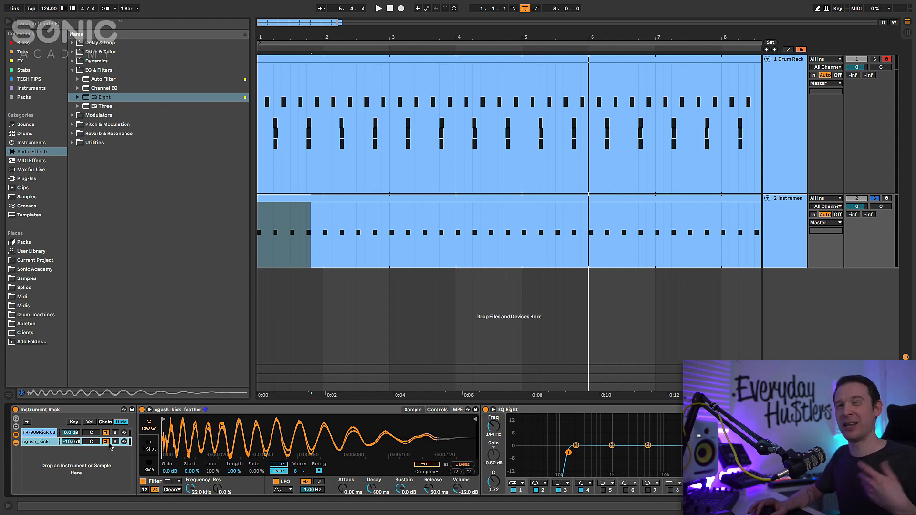
Step: Compare the kick with and without the cgush_kick_feather layer by muting and unmuting its chain during playback
key(space)
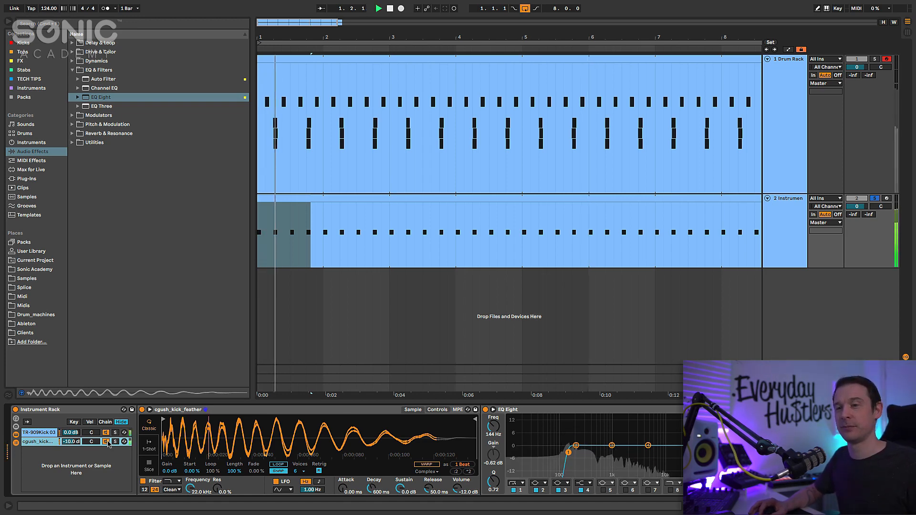
click(106, 442)
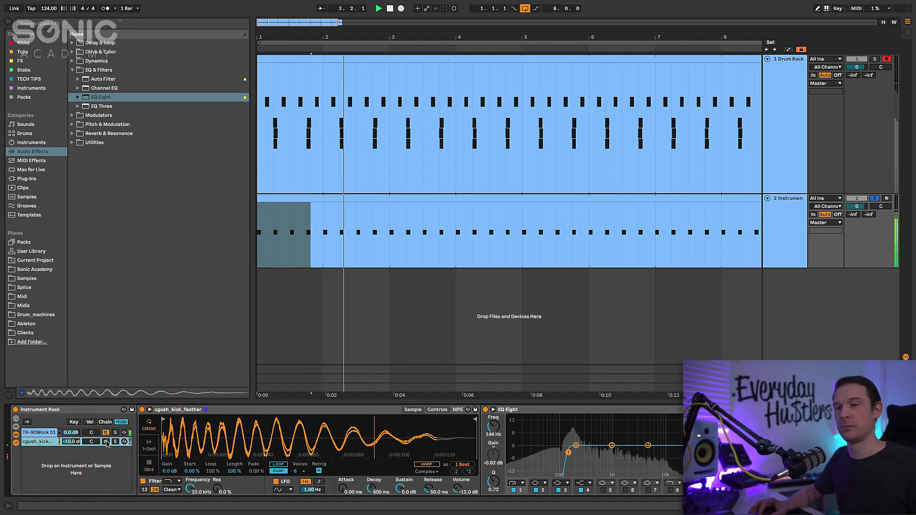
click(107, 443)
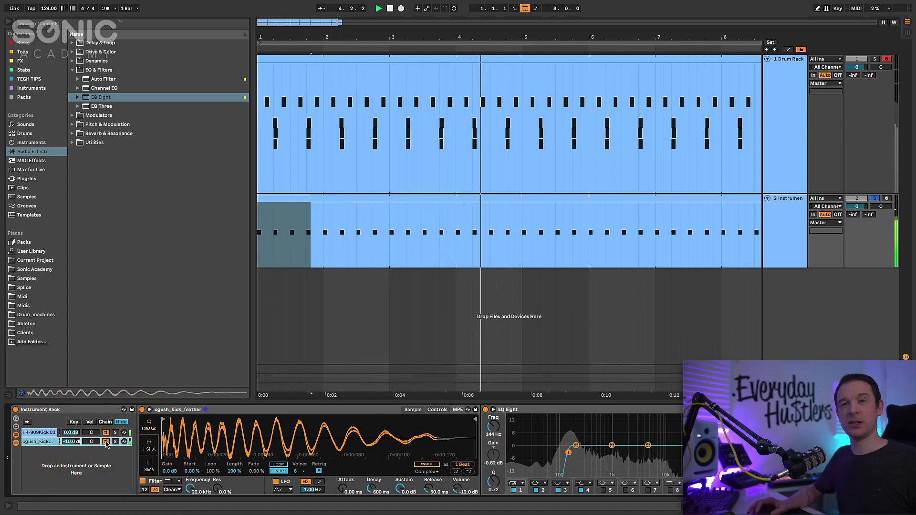
key(space)
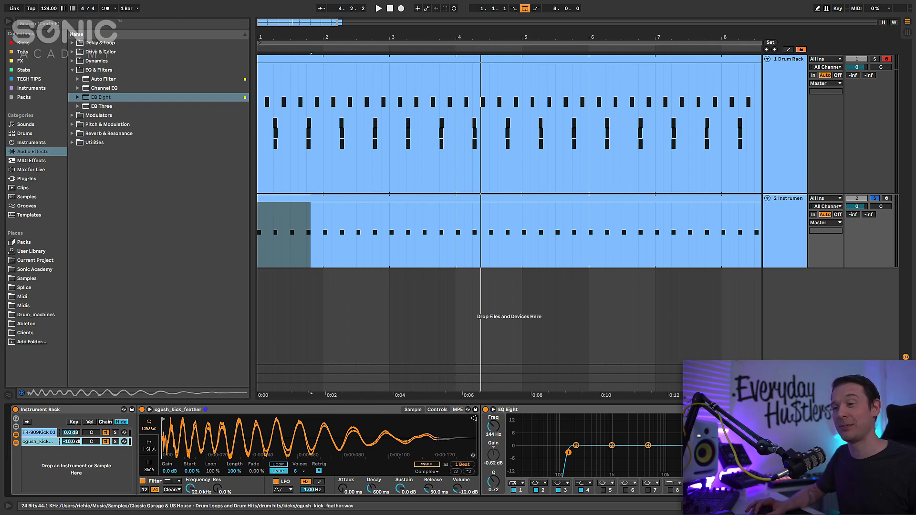
Step: Shorten the cgush_kick_feather sample to about half its length and switch its Simpler to 1-Shot mode with Snap off
key(space)
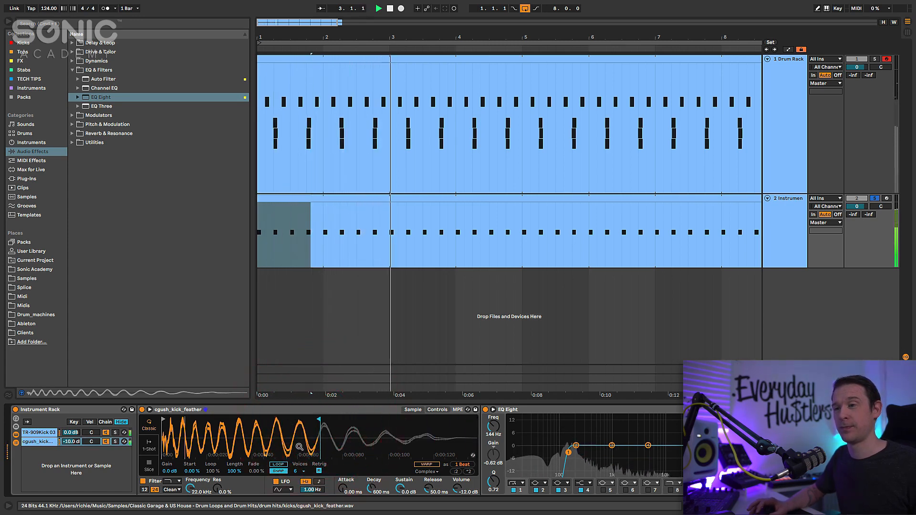
key(space)
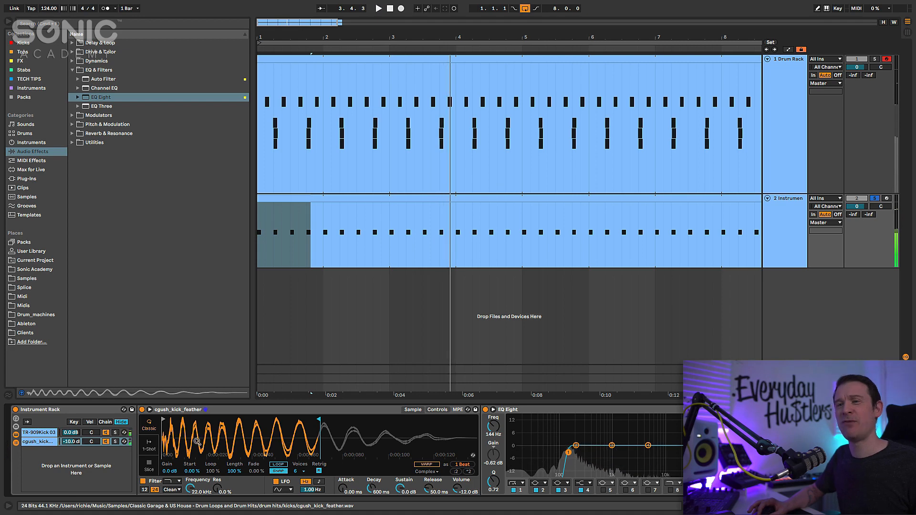
click(150, 445)
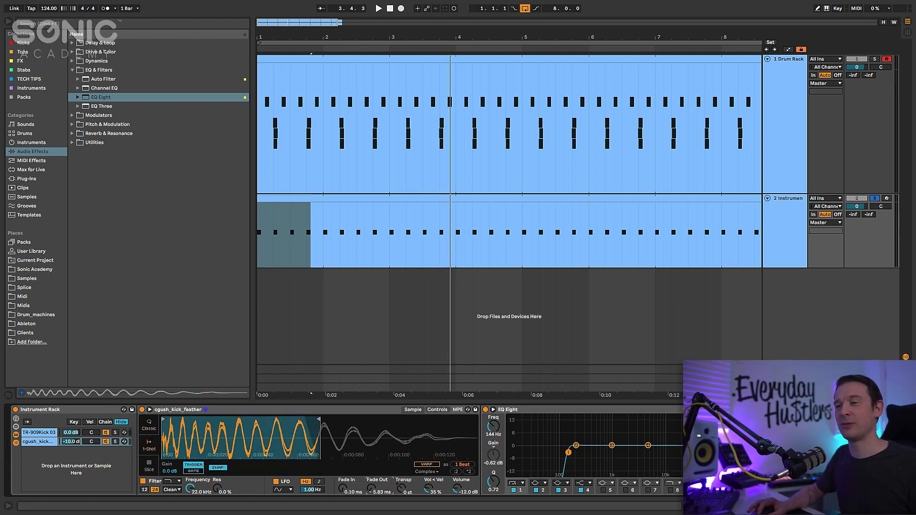
click(220, 468)
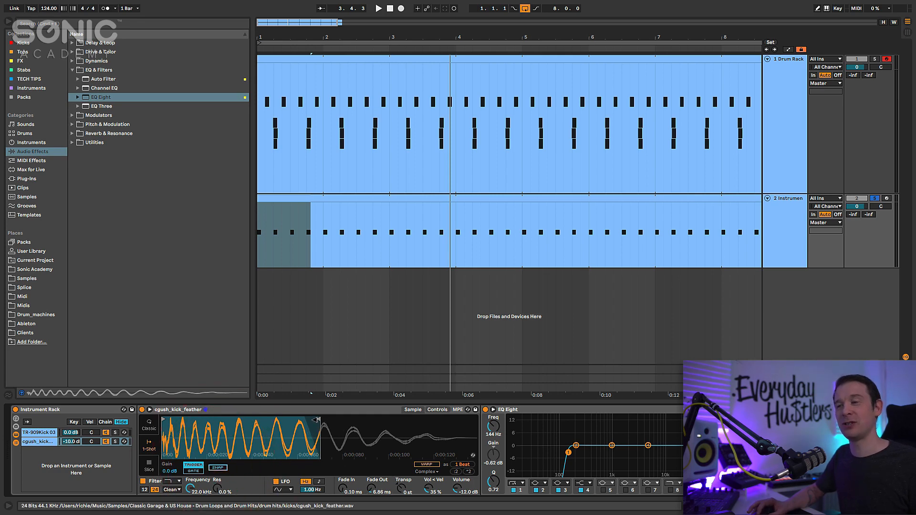
Step: Extend the end of the cgush_kick_feather sample to just past the 0:00:080 mark while auditioning the layered kick
key(space)
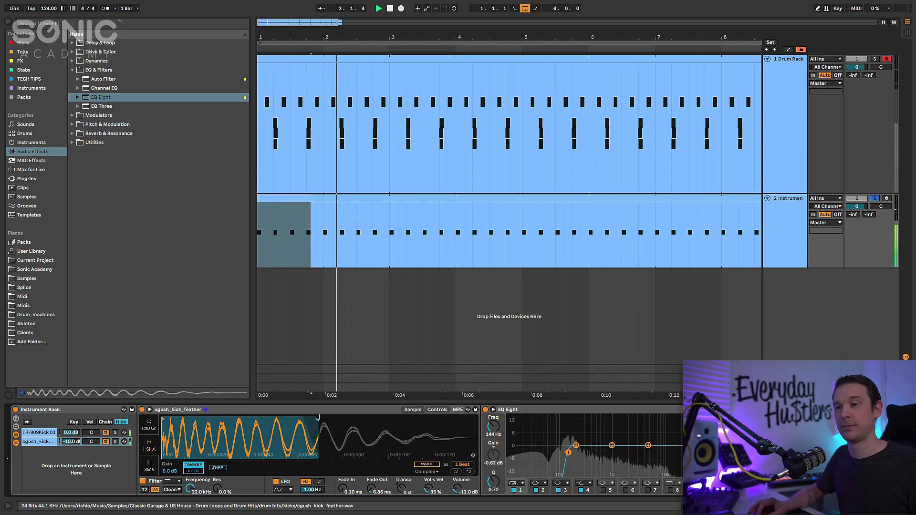
drag(340, 417, 343, 417)
key(space)
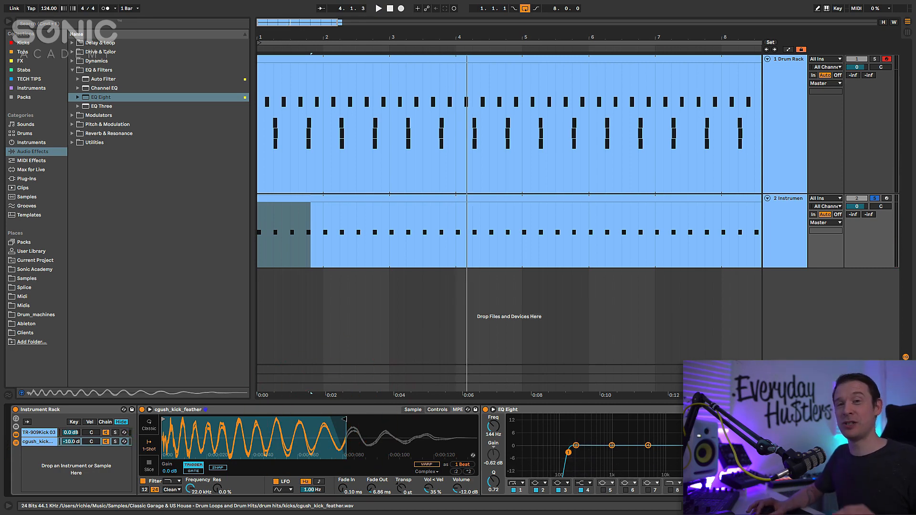
key(space)
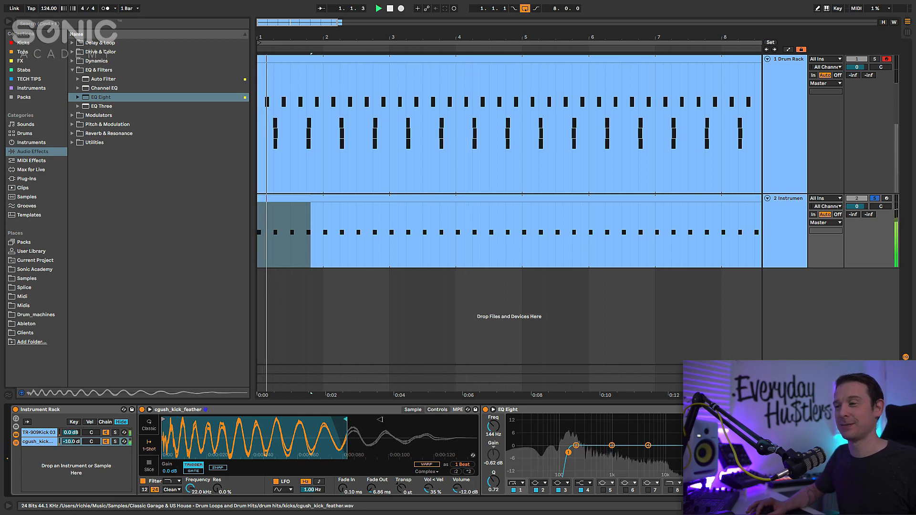
mouse_move(343, 418)
mouse_down()
mouse_move(475, 419)
mouse_move(352, 419)
mouse_move(358, 432)
mouse_up()
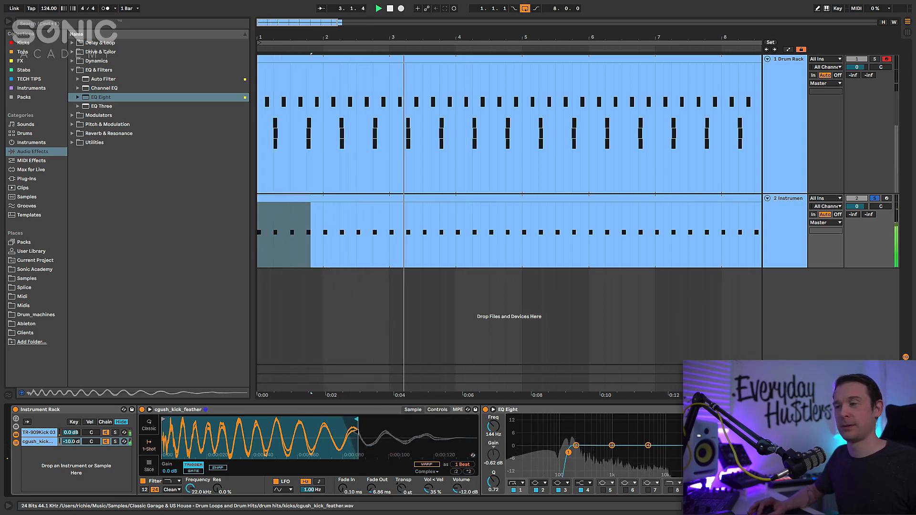
key(space)
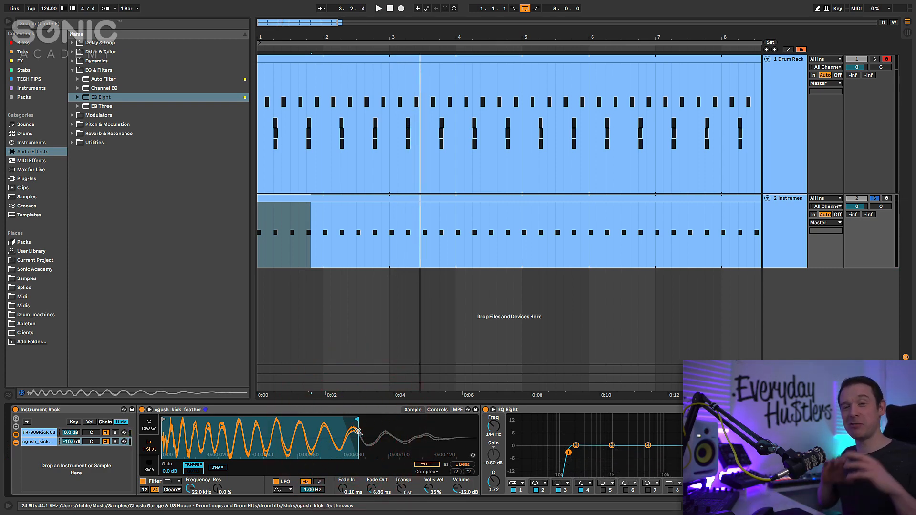
Step: Add the Drum Buss effect from Drive & Color after the kick's Instrument Rack and audition the kick
click(72, 52)
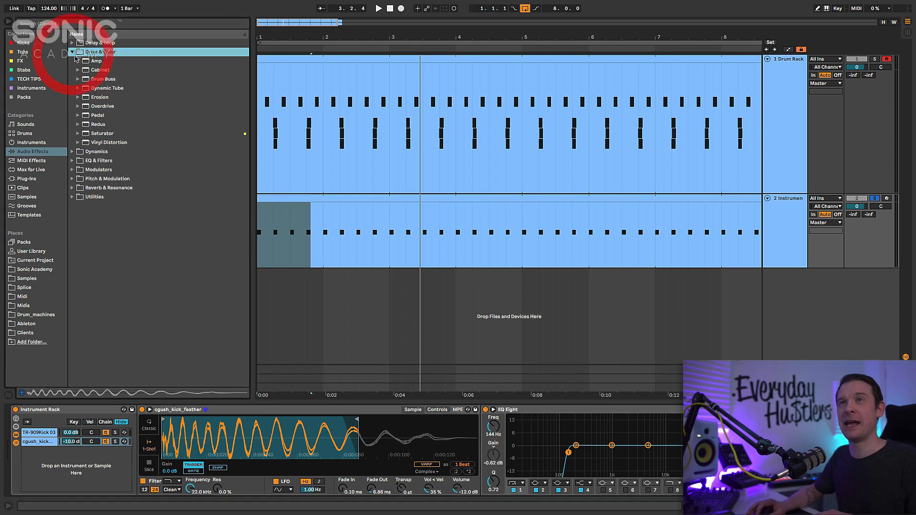
click(106, 80)
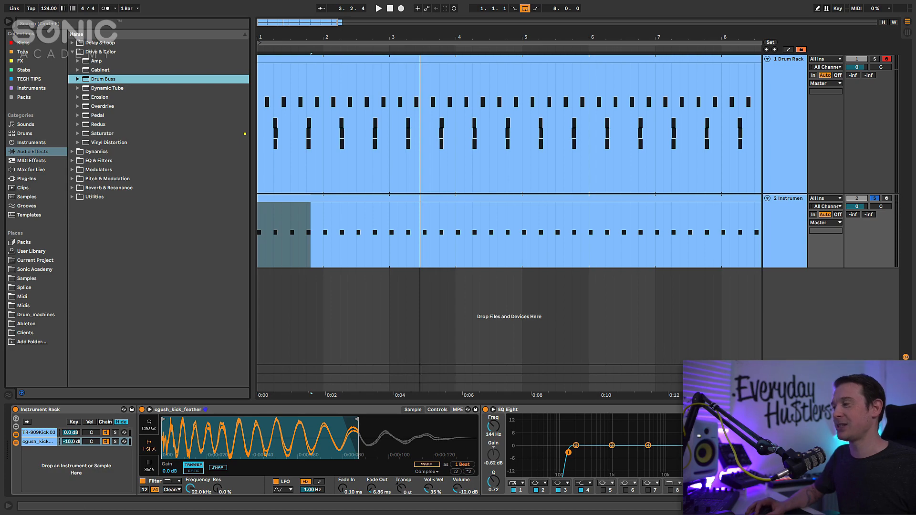
drag(107, 80, 745, 419)
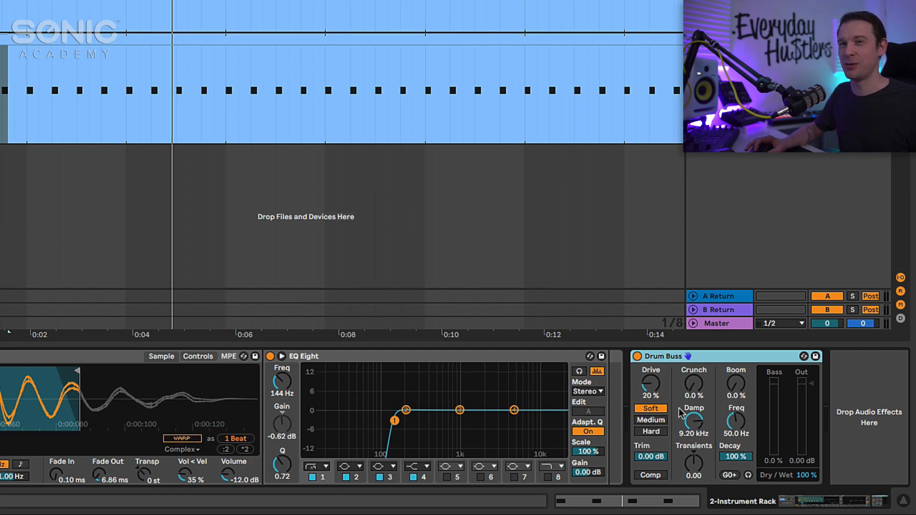
key(space)
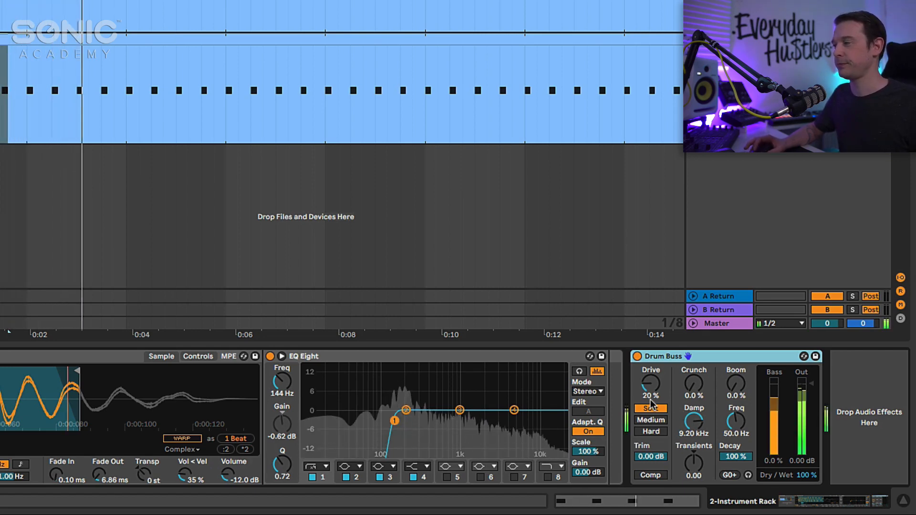
key(space)
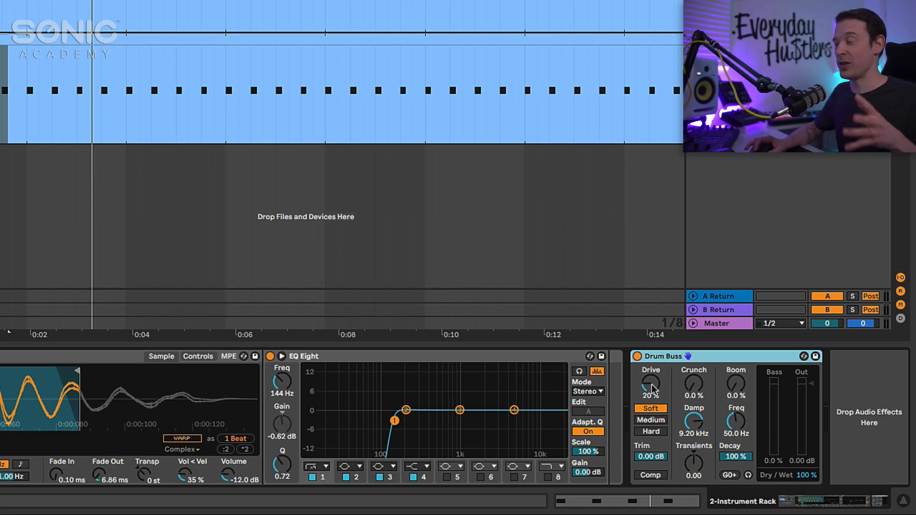
Step: Set the Drum Buss Drive to 0.0 % and enable its compressor, auditioning the kick before and after
drag(653, 386, 653, 390)
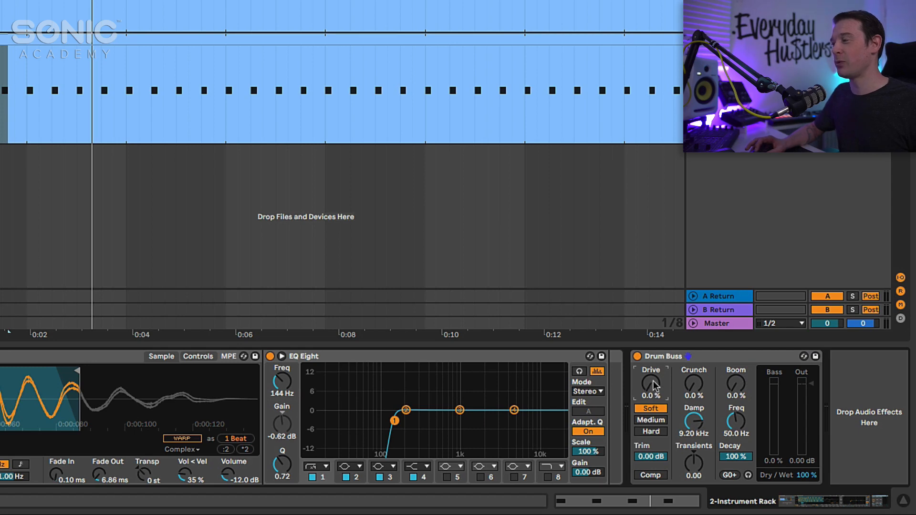
key(space)
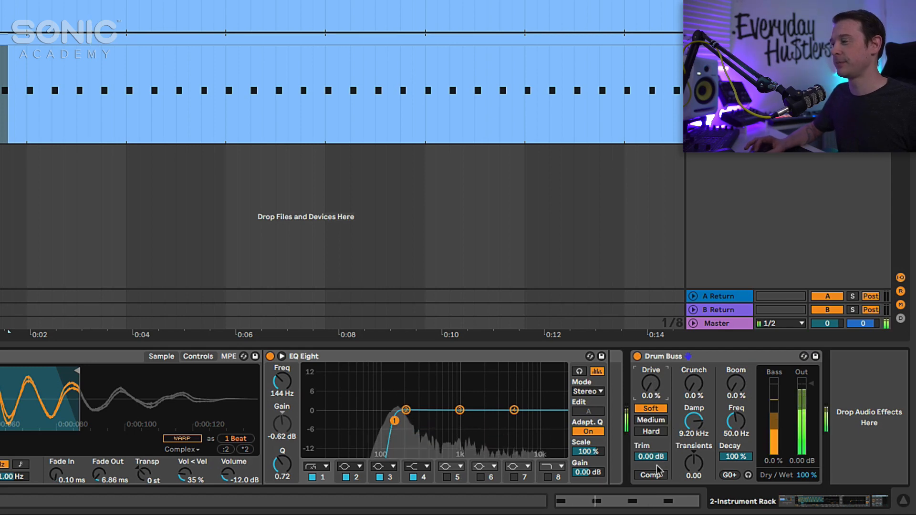
key(space)
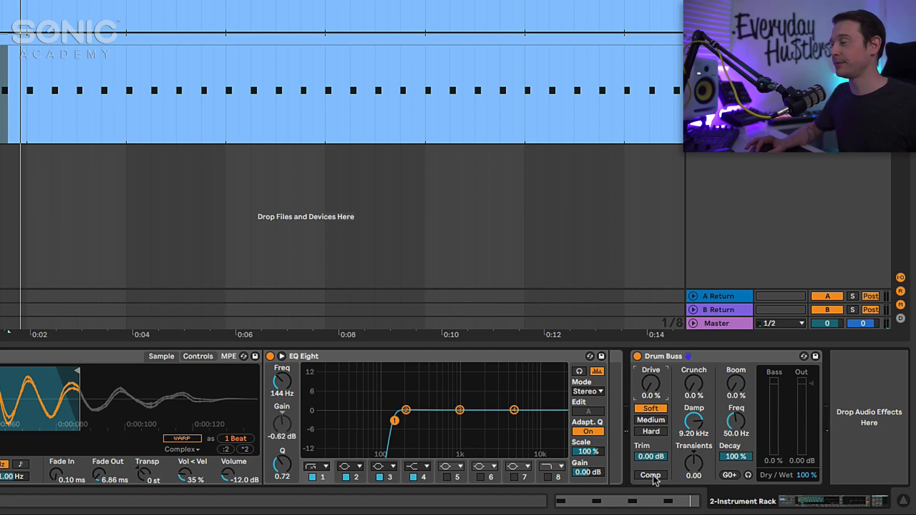
click(651, 475)
key(space)
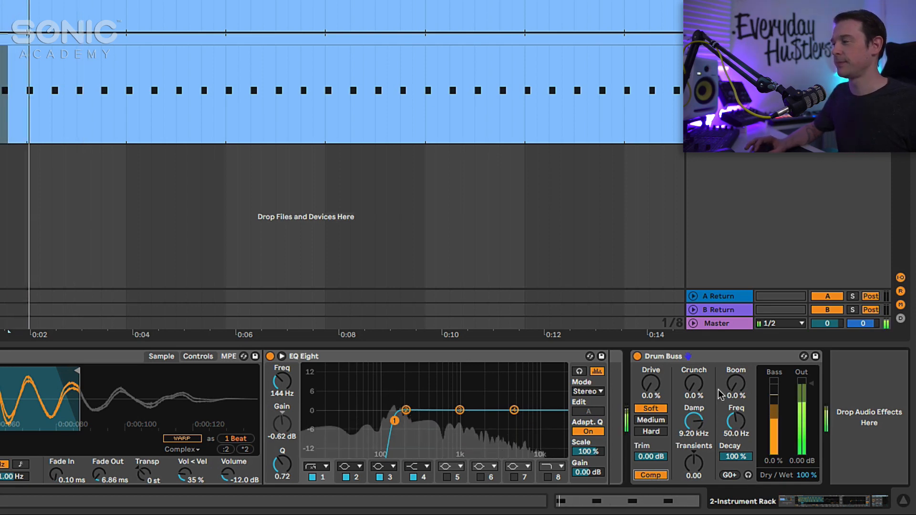
key(space)
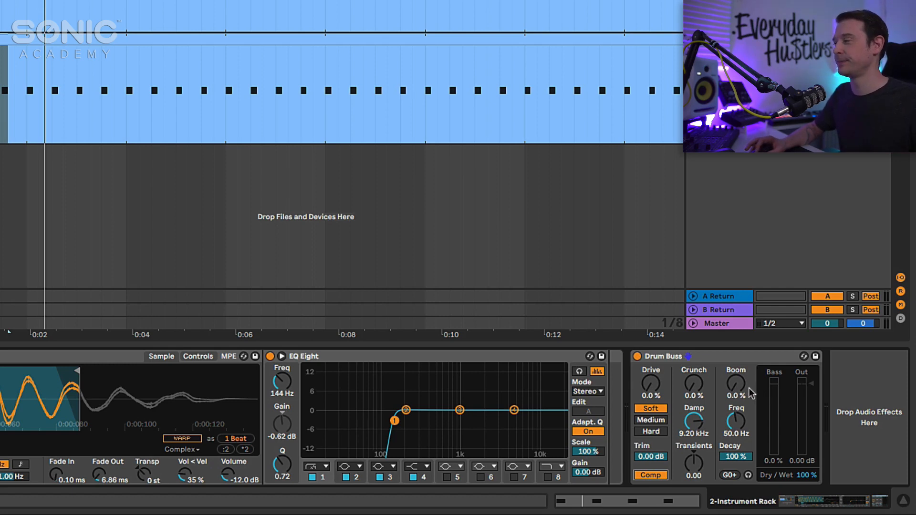
Step: Raise the Drum Buss Boom amount to 32 % during playback
key(space)
mouse_move(736, 384)
mouse_down()
mouse_move(736, 362)
mouse_move(736, 370)
mouse_up()
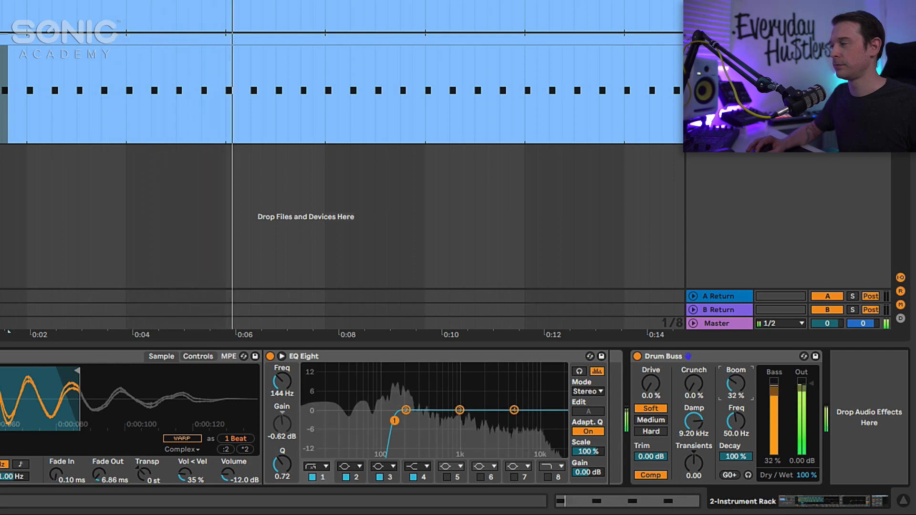
key(space)
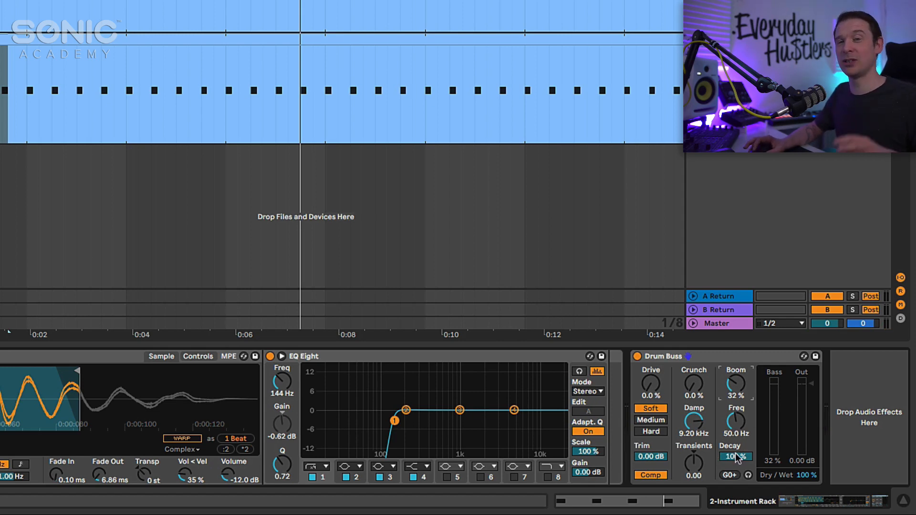
Step: Shorten the Drum Buss Boom Decay to 73 % and tune the Boom frequency to D#0 (38.9 Hz)
key(space)
drag(737, 458, 738, 470)
key(space)
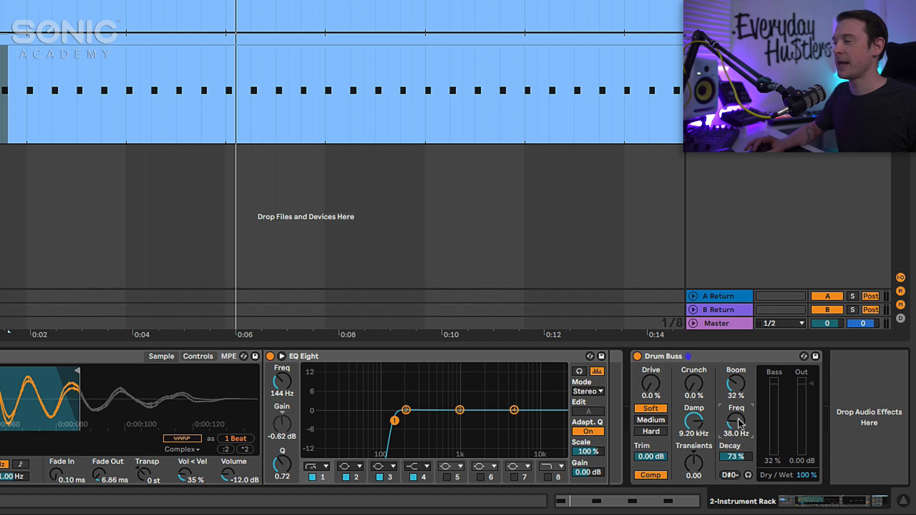
click(732, 480)
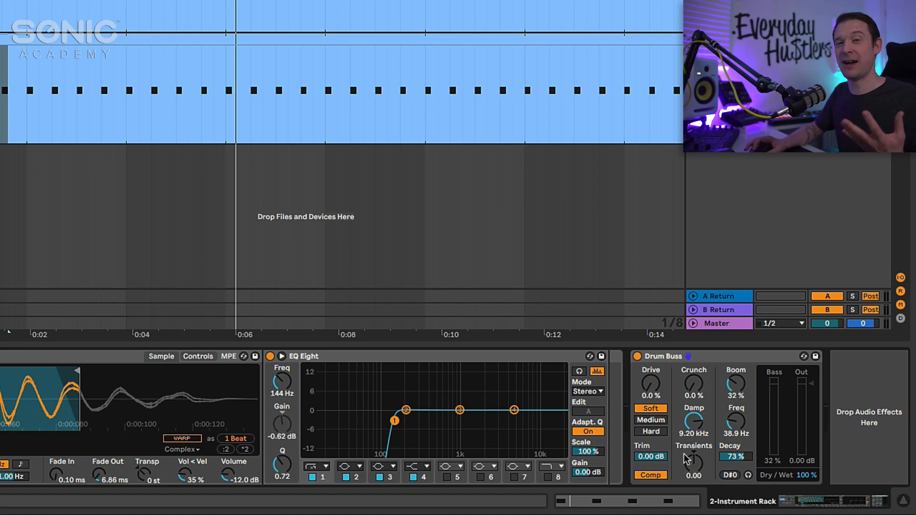
Step: Raise the Drum Buss Drive while auditioning the processed kick
key(space)
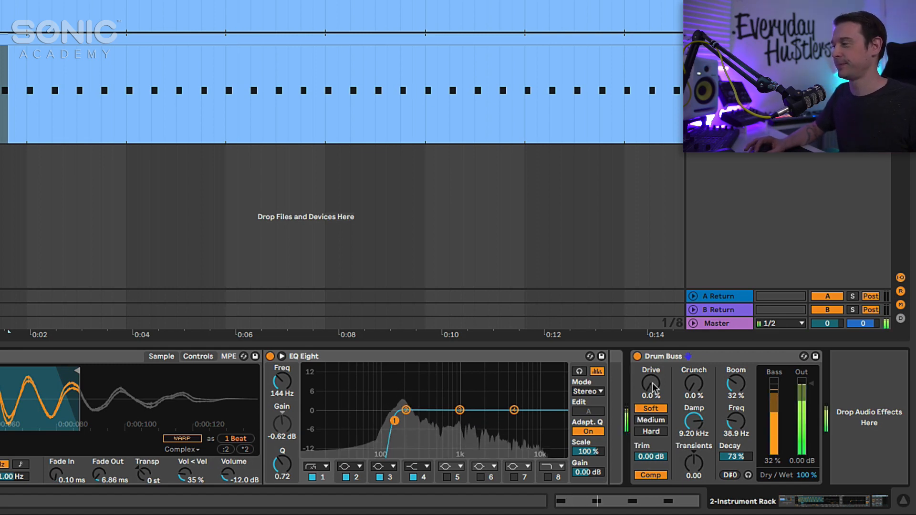
drag(652, 385, 652, 364)
key(space)
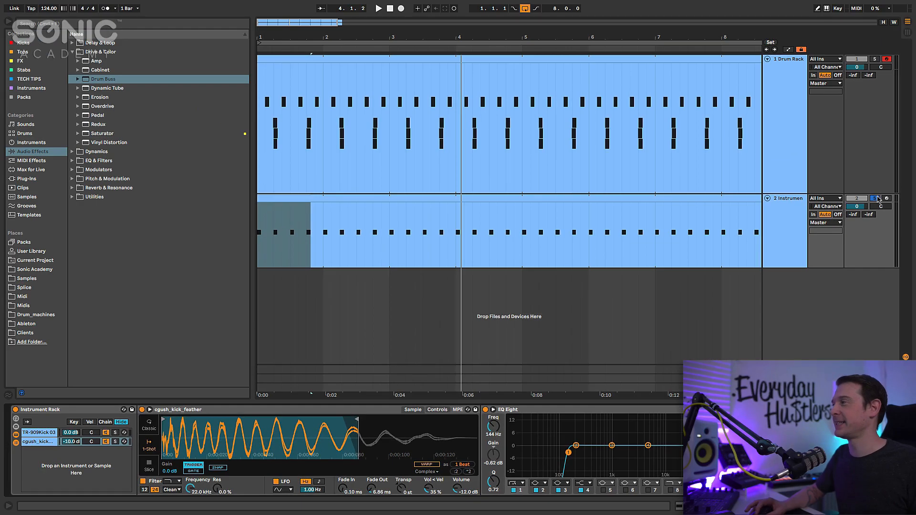
Step: Unsolo the Instrument Rack kick track and play the kick together with the hats and claps
click(878, 199)
key(space)
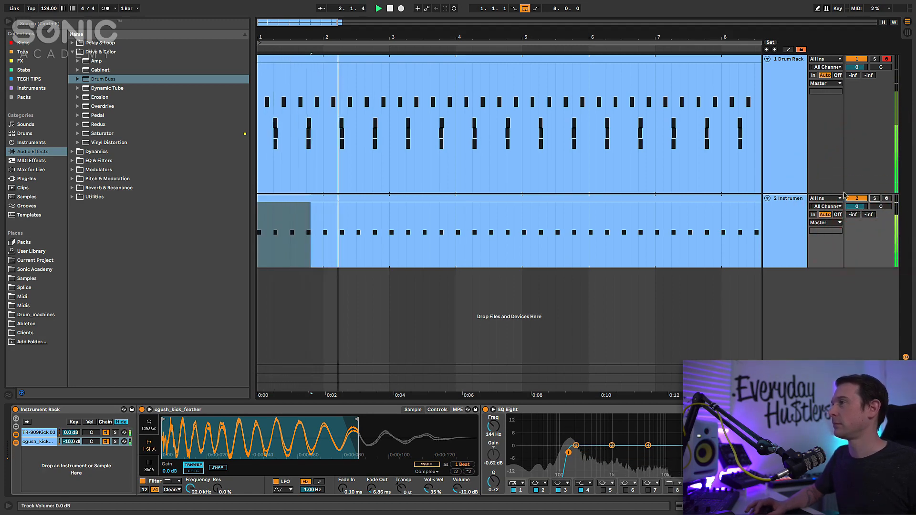
drag(575, 37, 533, 35)
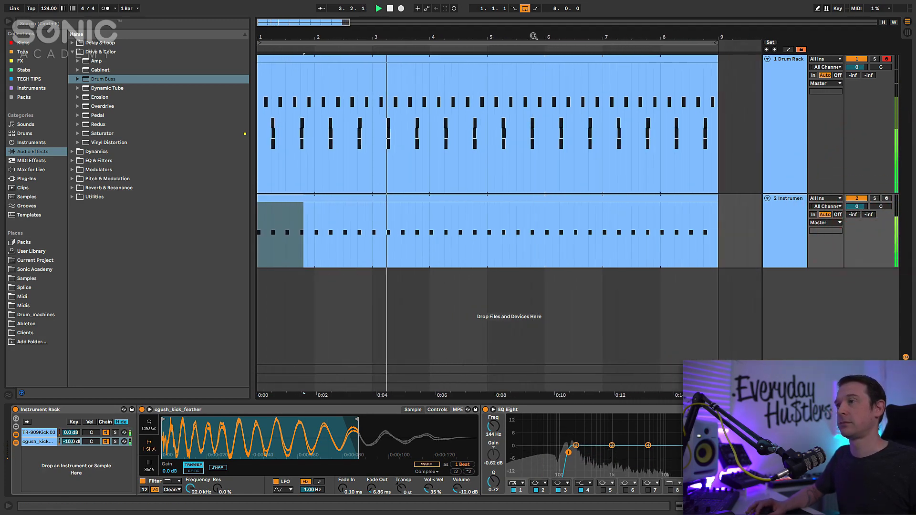
click(500, 286)
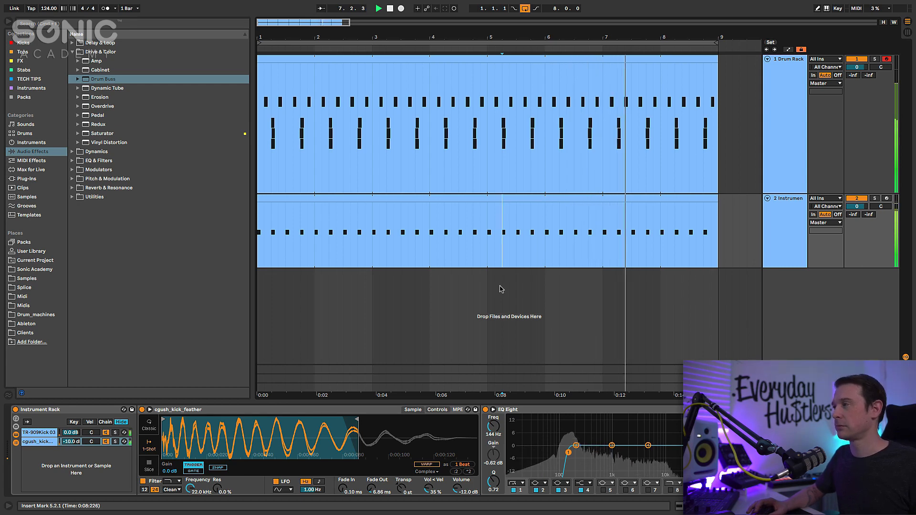
key(space)
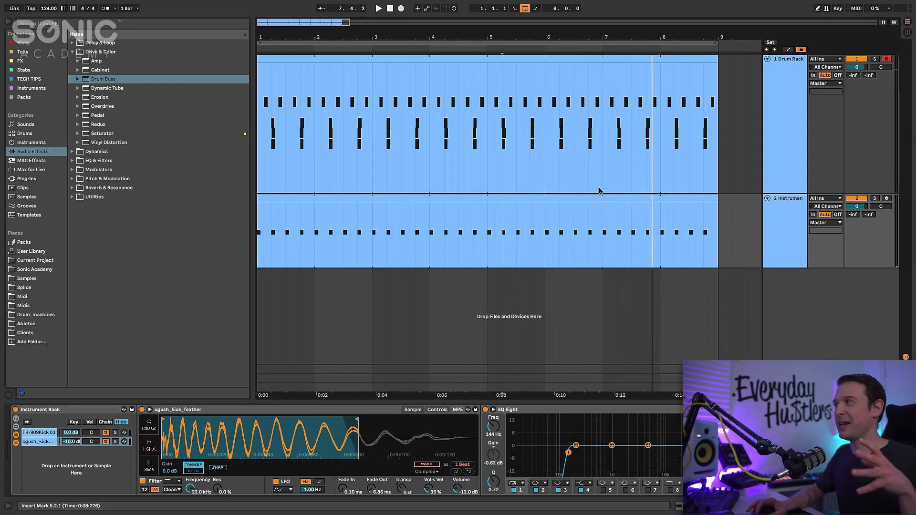
Step: Transpose the TR-909Hat O 02 sample in the Drum Rack to -1 st and audition it in the beat
click(794, 113)
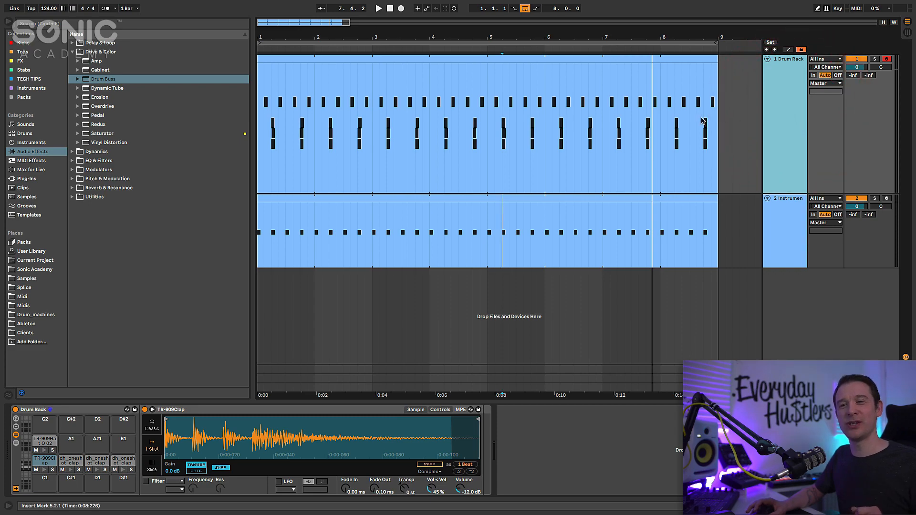
click(47, 441)
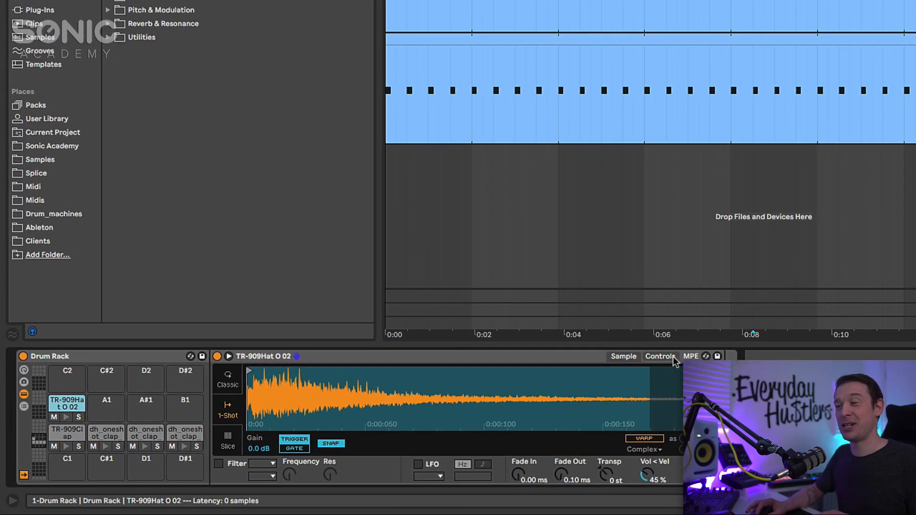
click(674, 358)
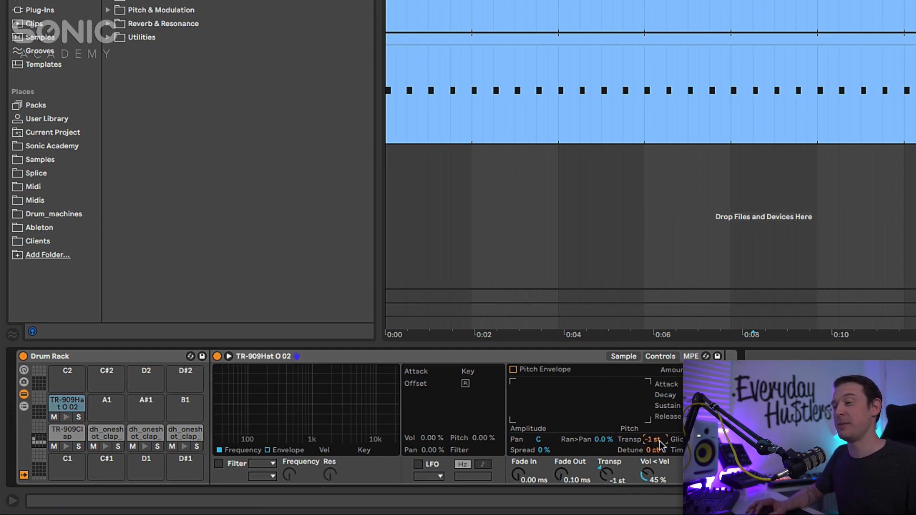
key(space)
key(Down)
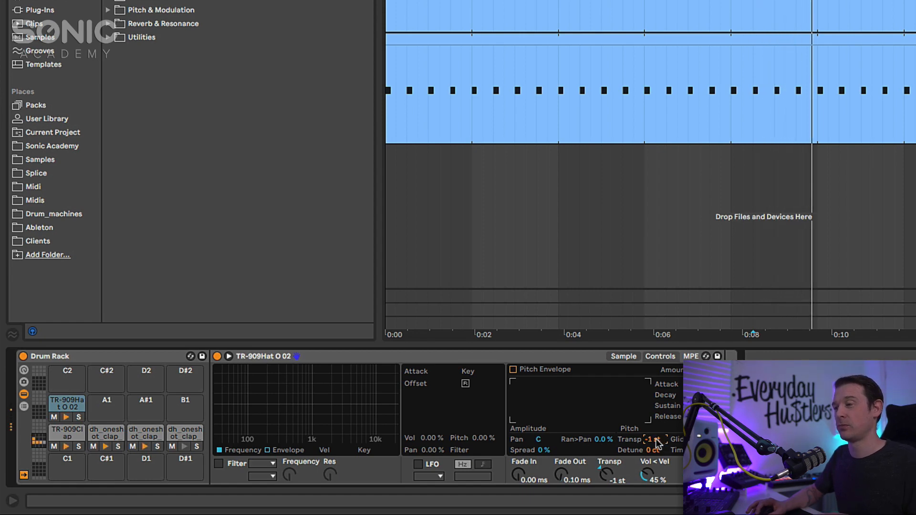